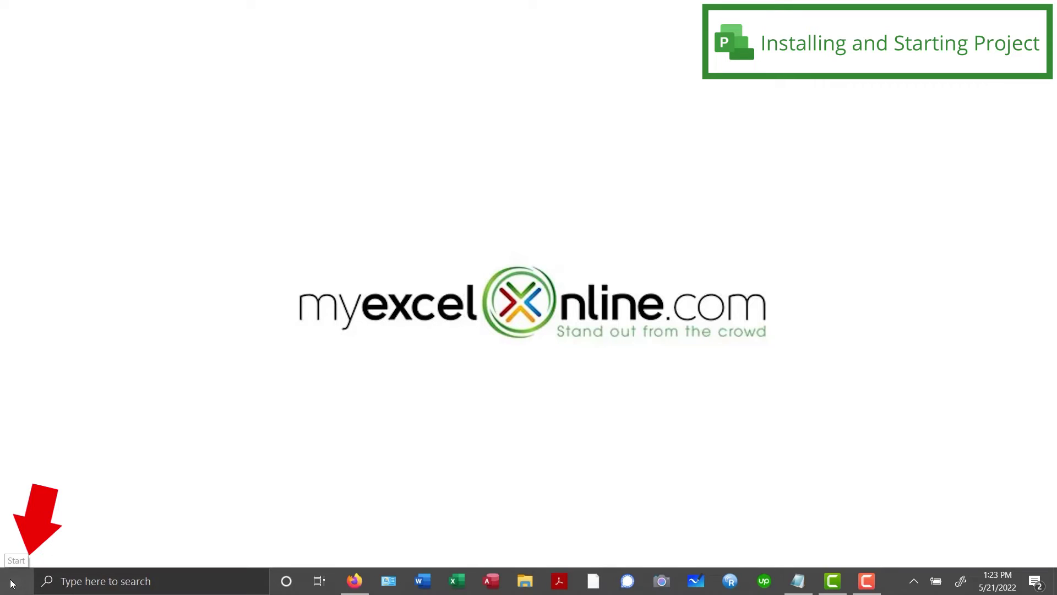
Search for 'project' from the Windows Start menu to launch Microsoft Project.
left_click(12, 581)
scroll(131, 440, "down", 8)
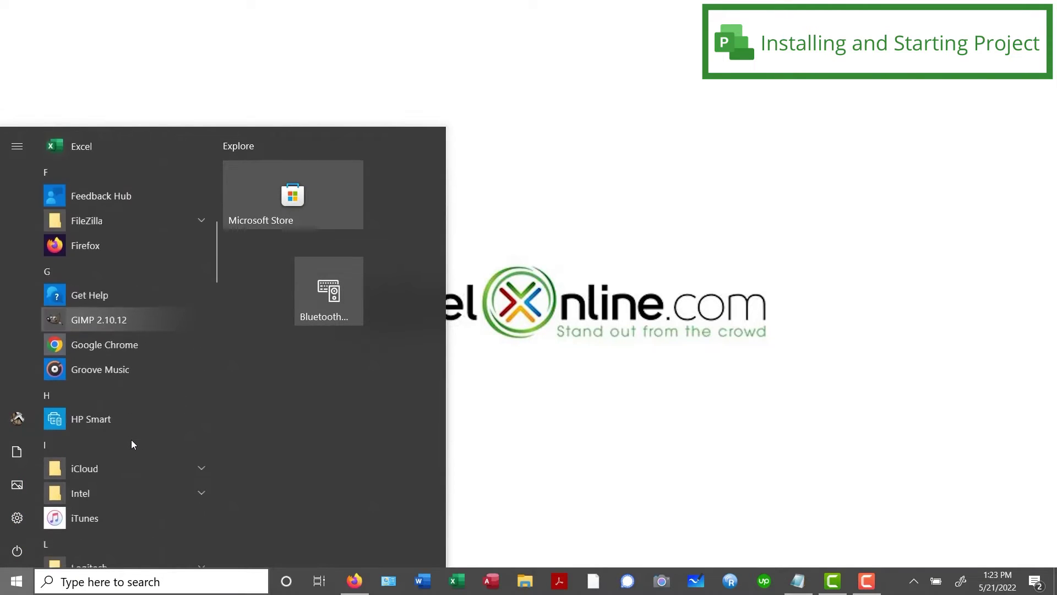
scroll(131, 439, "down", 10)
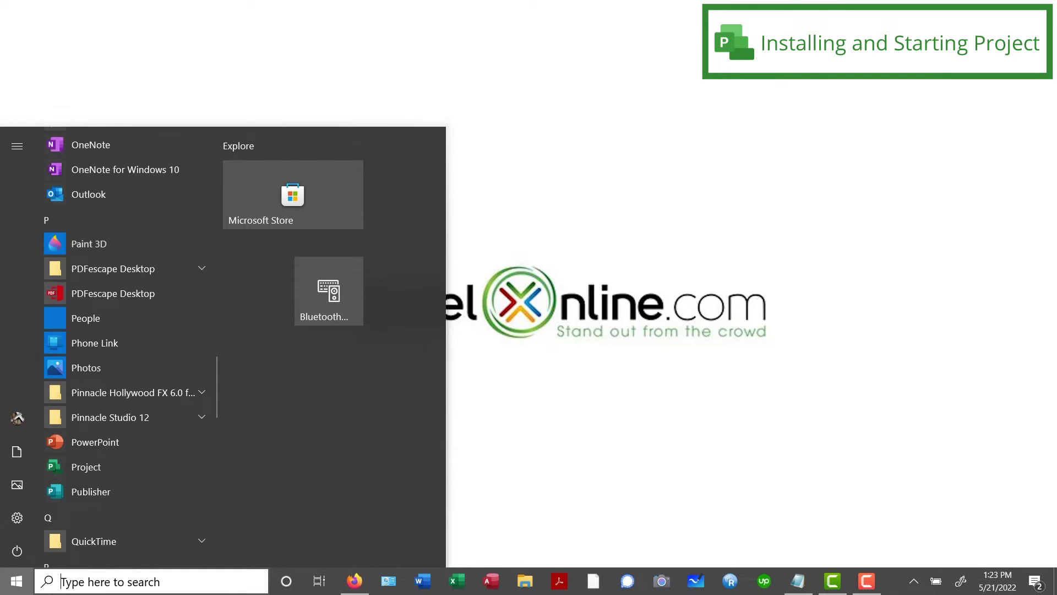
left_click(81, 583)
type("pro")
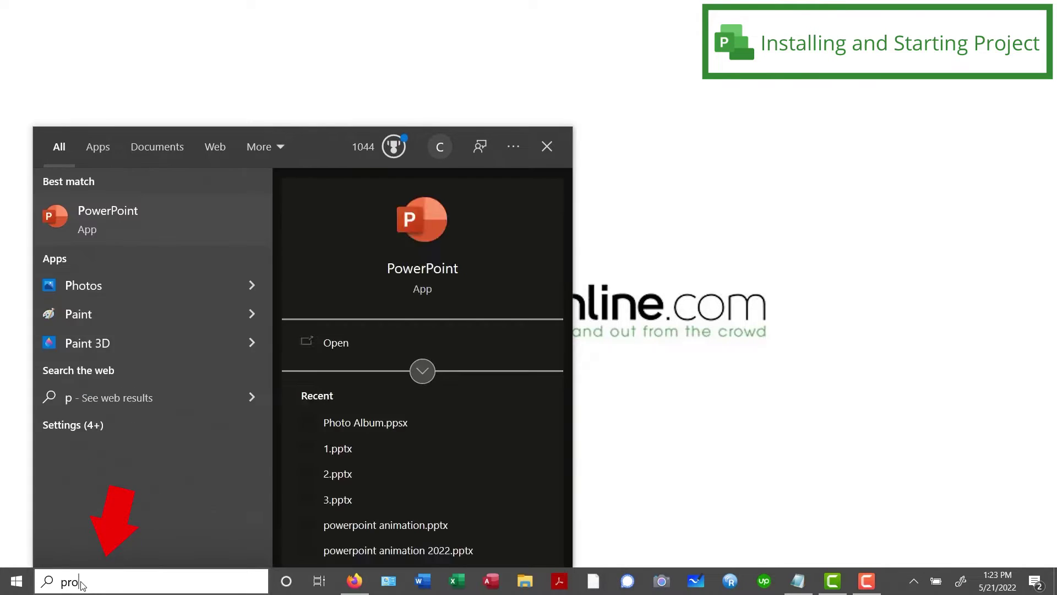
type("ject")
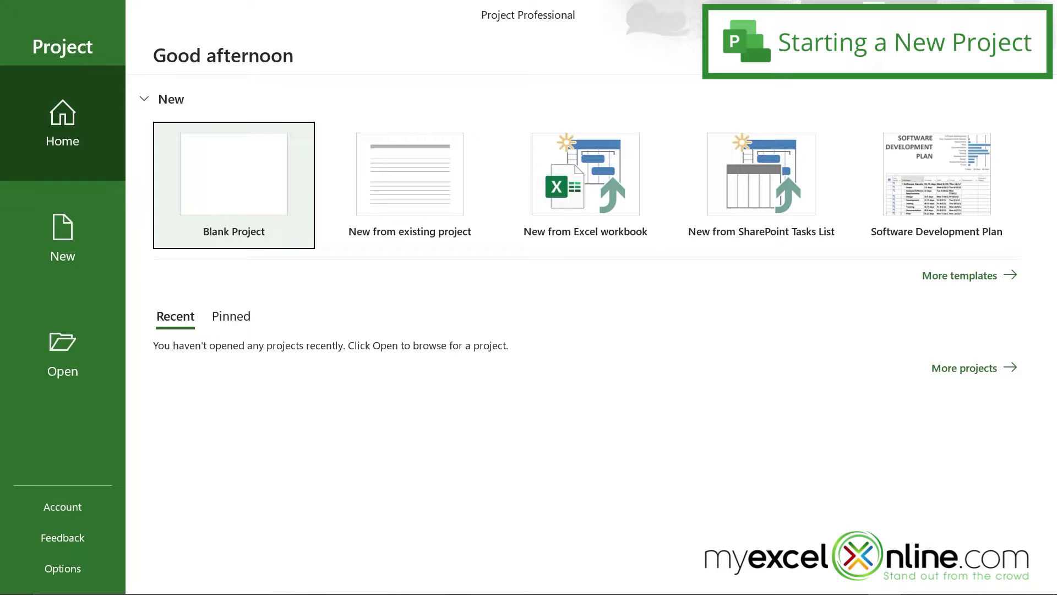
Browse the New project templates and create a Blank Project.
left_click(57, 234)
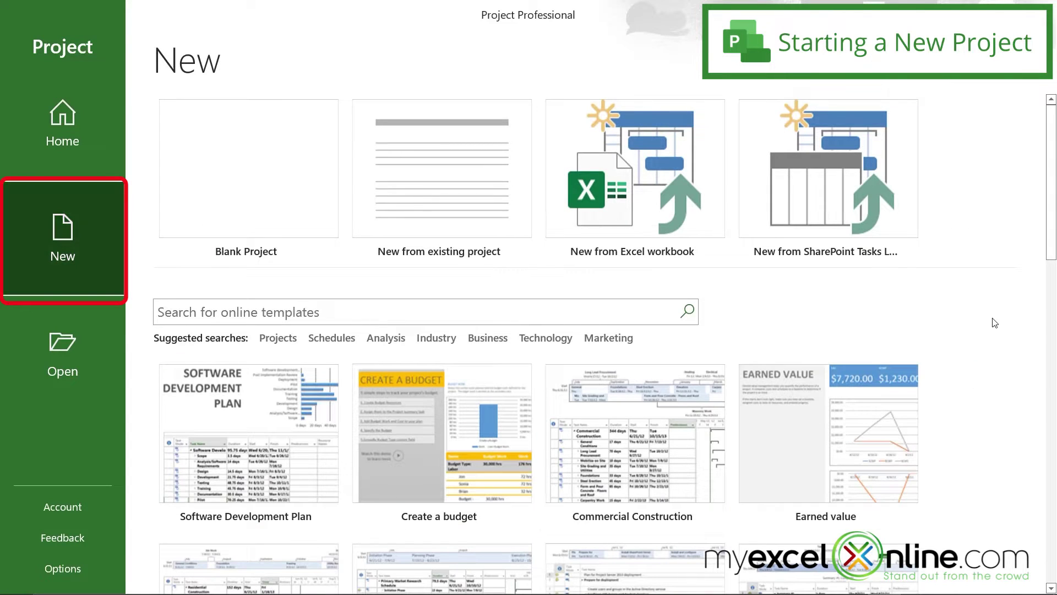
scroll(978, 376, "down", 2)
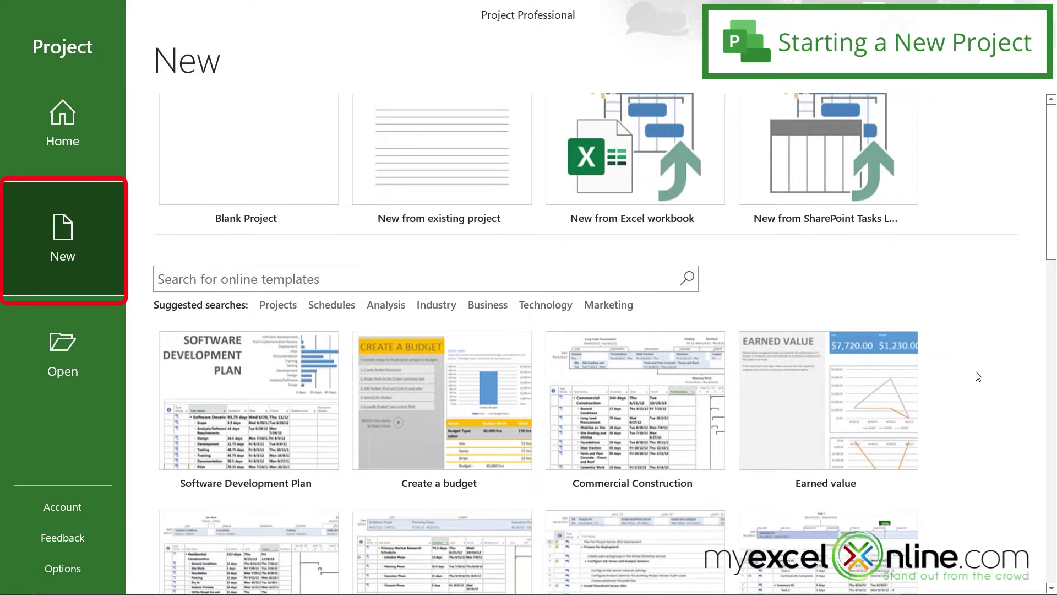
scroll(978, 376, "down", 2)
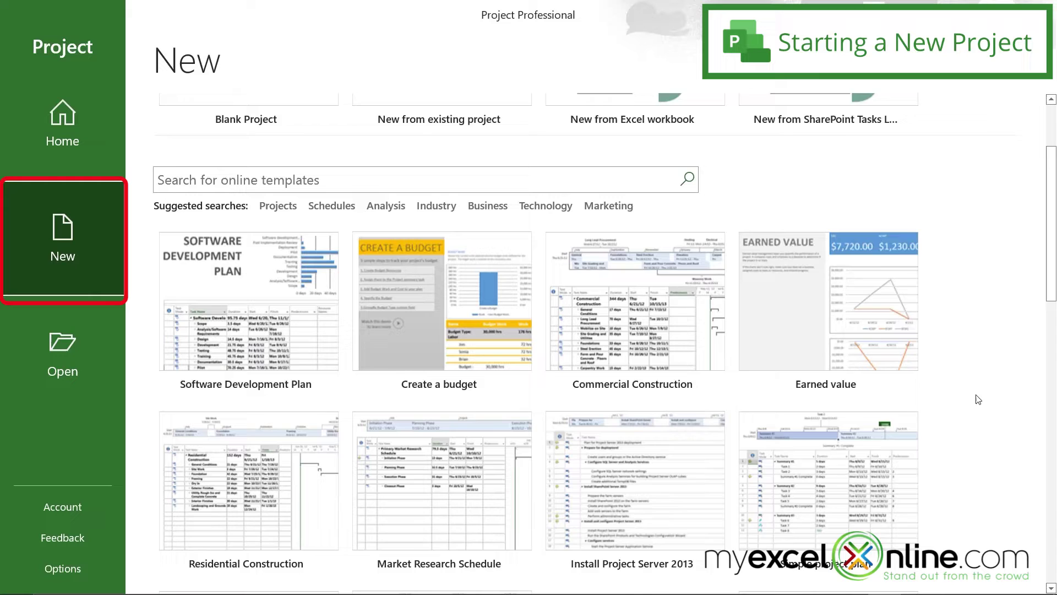
scroll(978, 396, "down", 2)
scroll(978, 399, "up", 5)
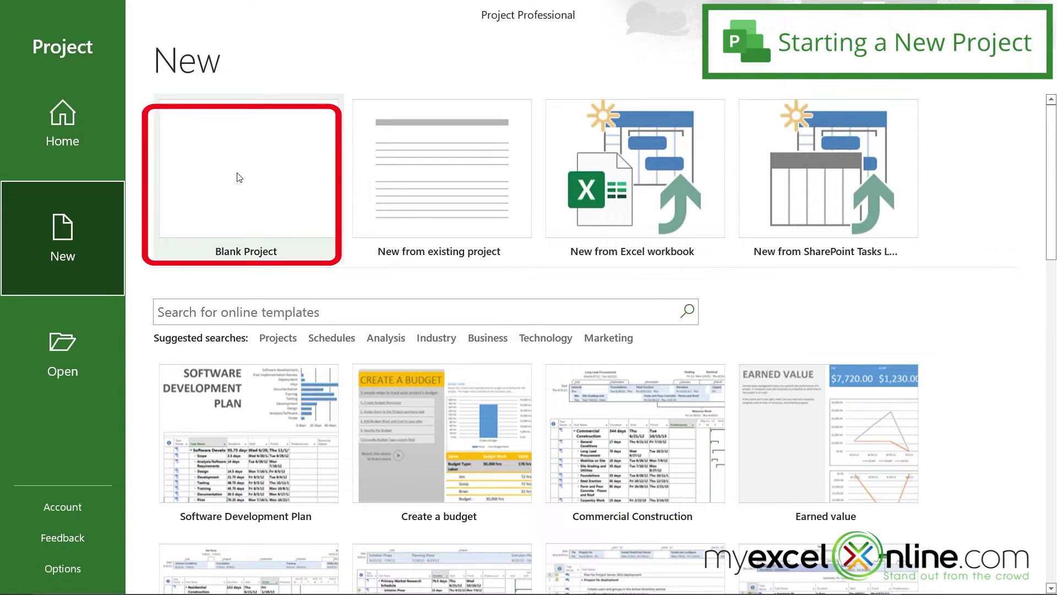
left_click(242, 177)
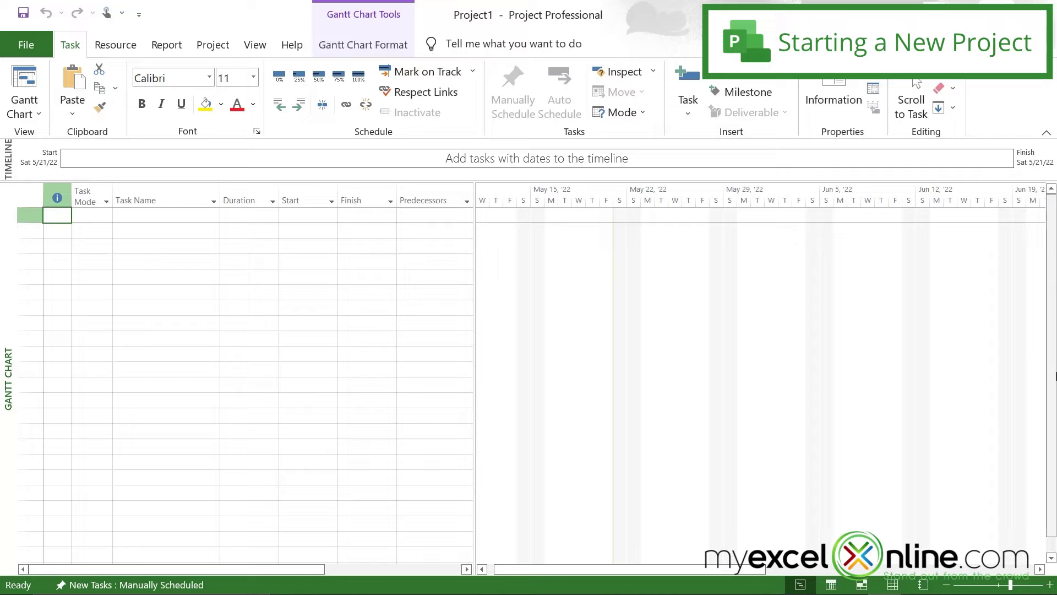
Enter the first three tasks: Send Invitations, Buy Food and Buy Decorations.
left_click(136, 216)
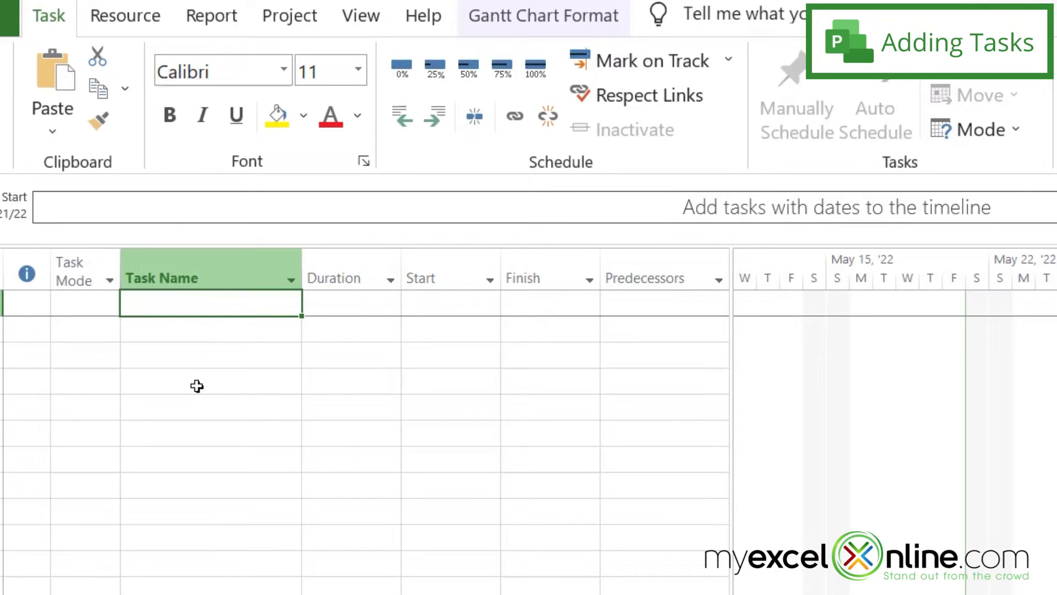
type("Send")
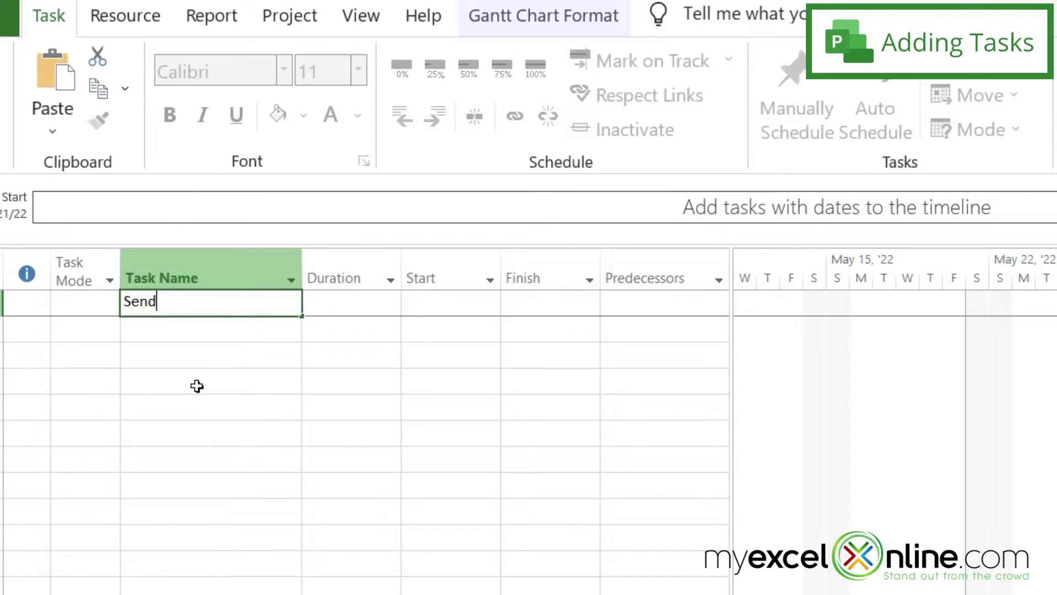
type(" Invitations")
key("Return")
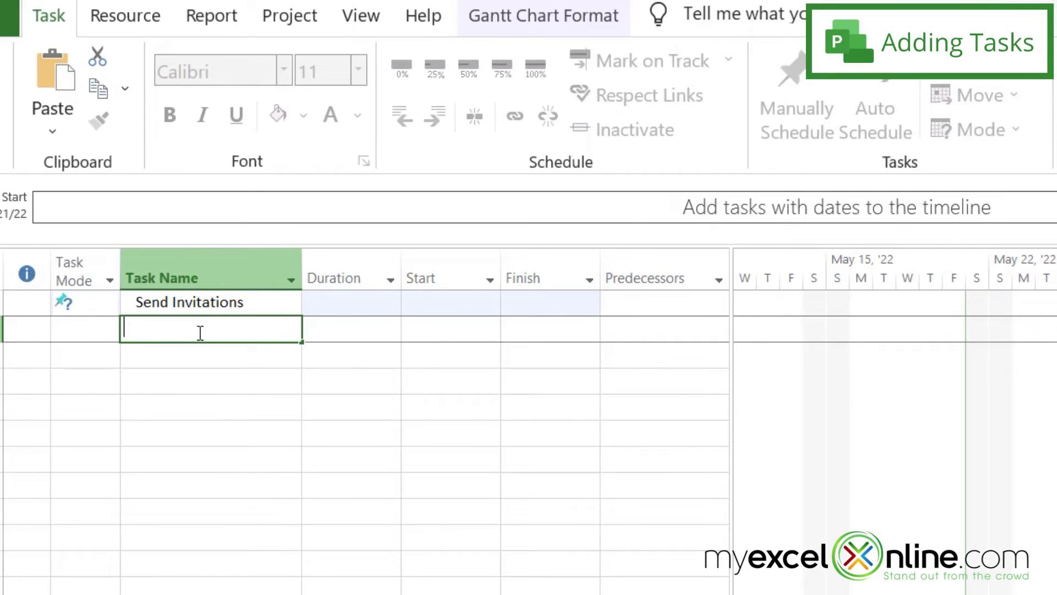
type("Buy Food")
key("Return")
type("Buy")
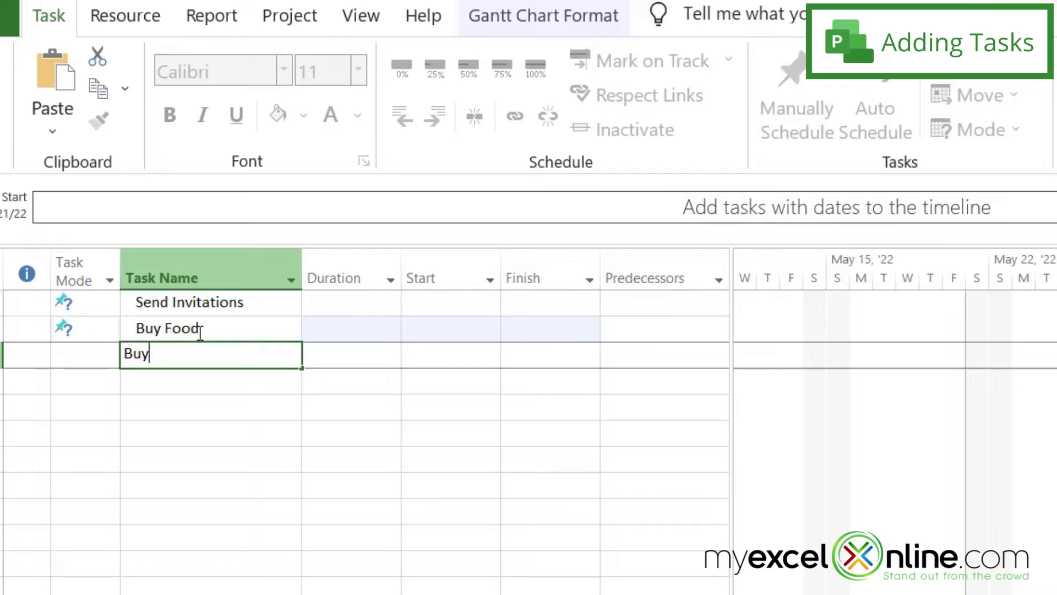
type(" Decorations")
key("Return")
Add the remaining tasks Cook Food, Decorate and Party.
type("Cook F")
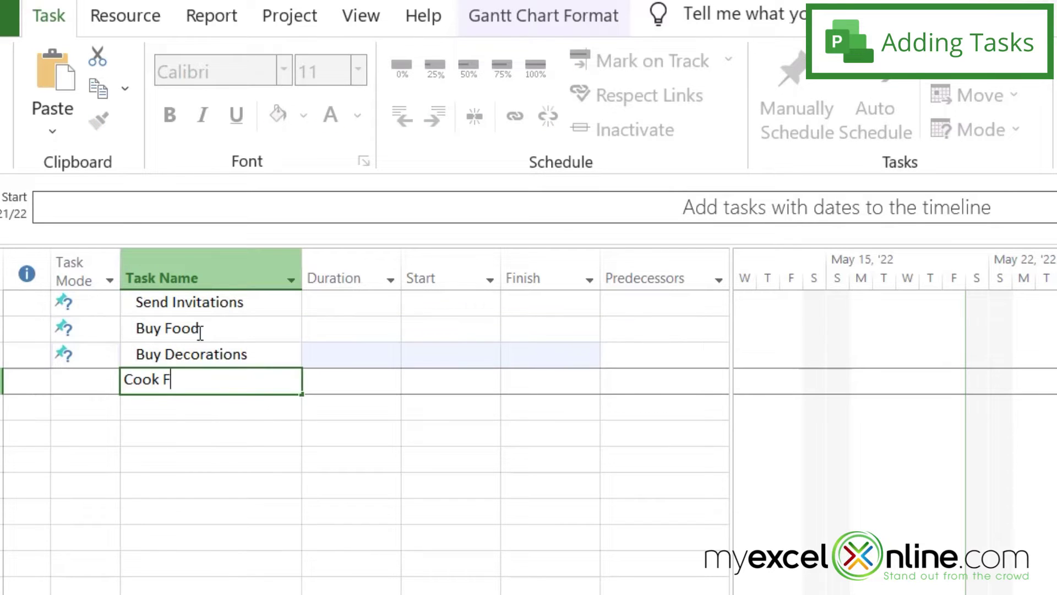
key("Escape")
type("Cook Food")
key("Return")
type("Decorate")
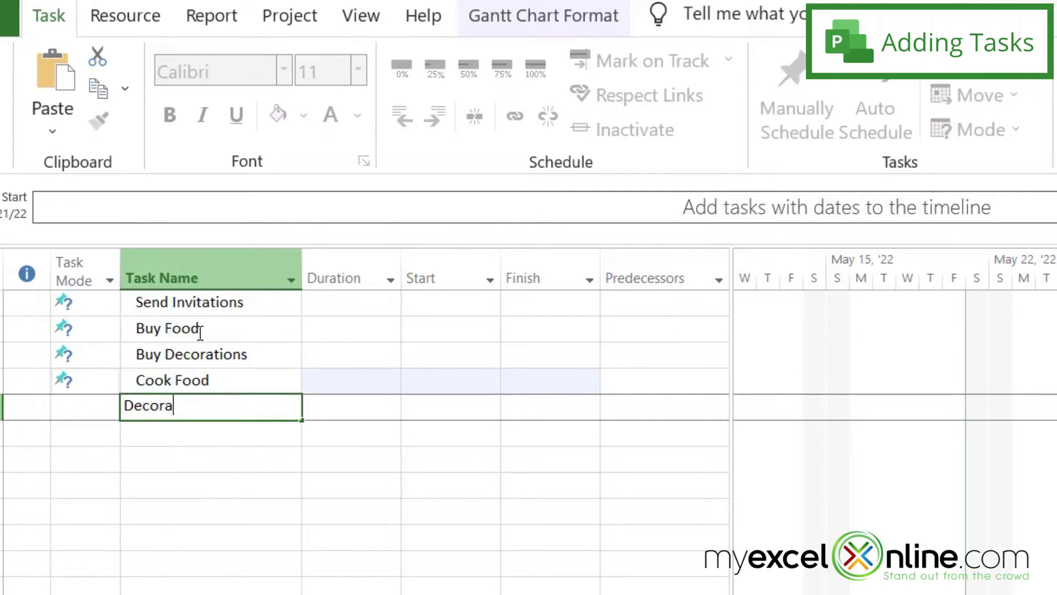
key("Return")
type("Party")
key("Return")
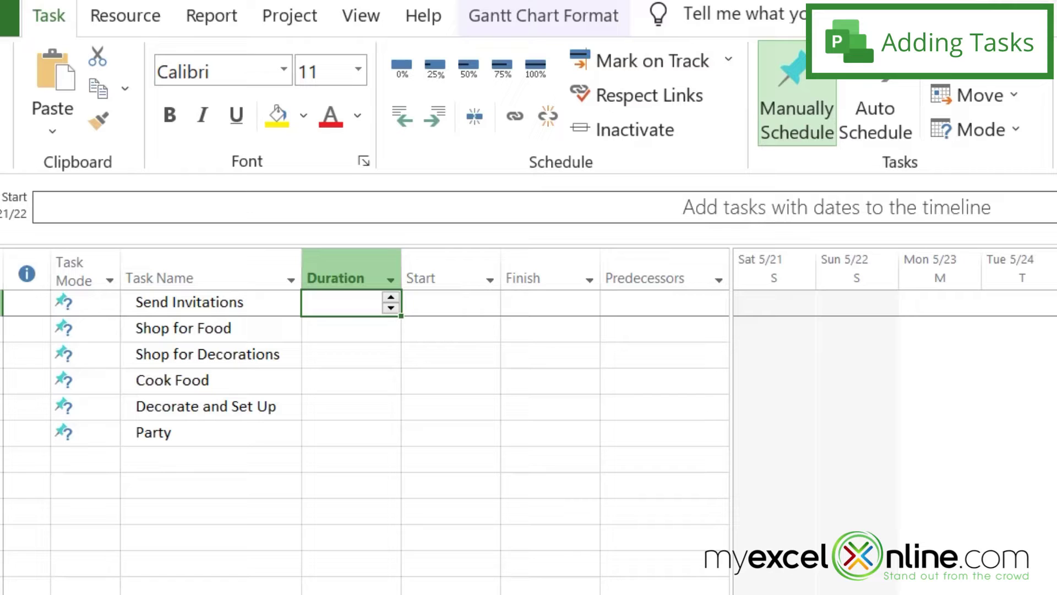
Give Send Invitations a 1h duration starting May 22.
left_click(337, 307)
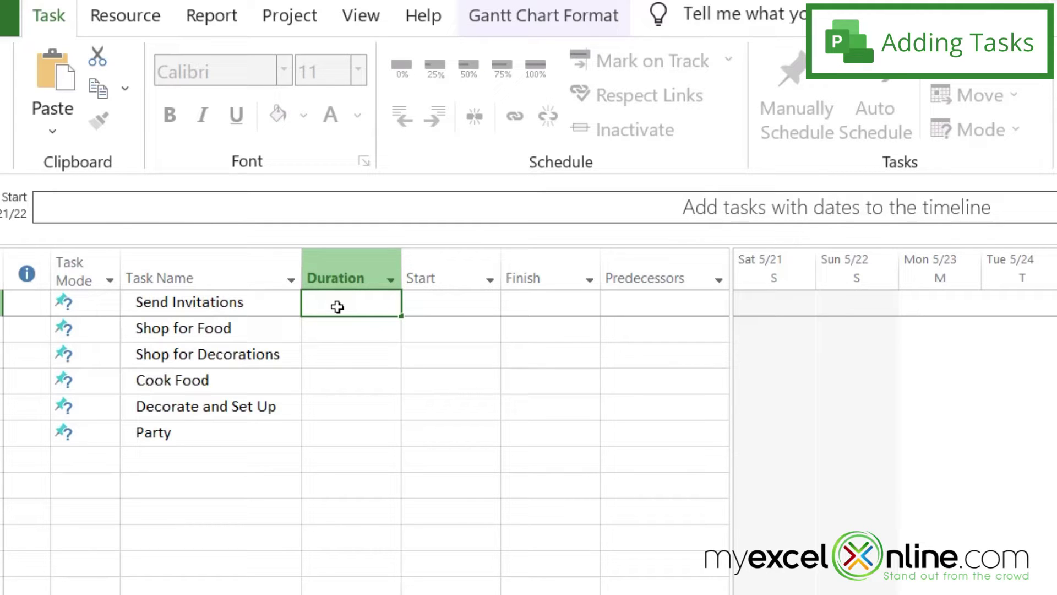
type("1h")
left_click(432, 312)
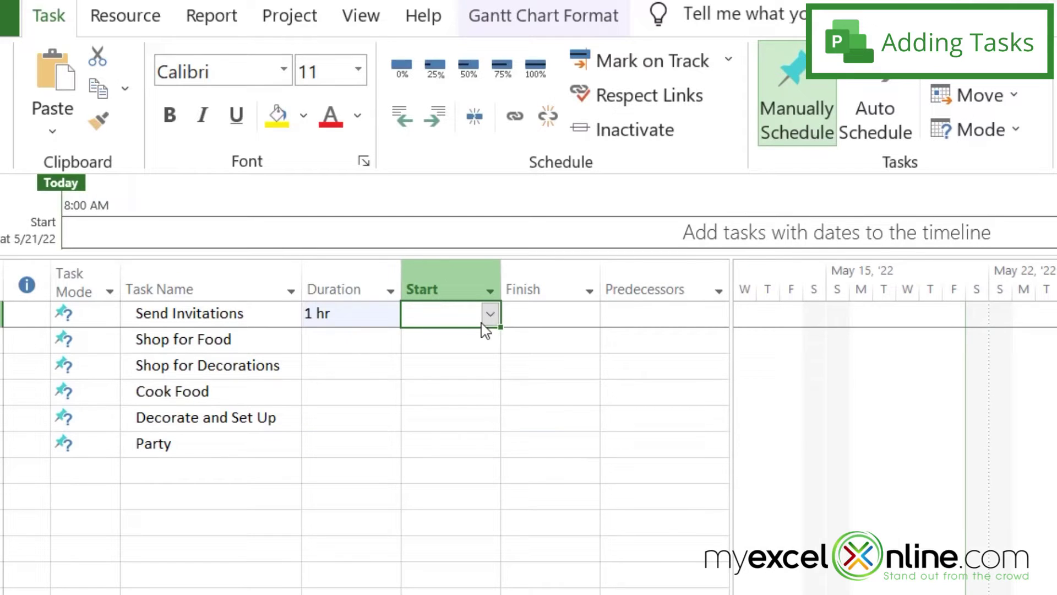
left_click(490, 315)
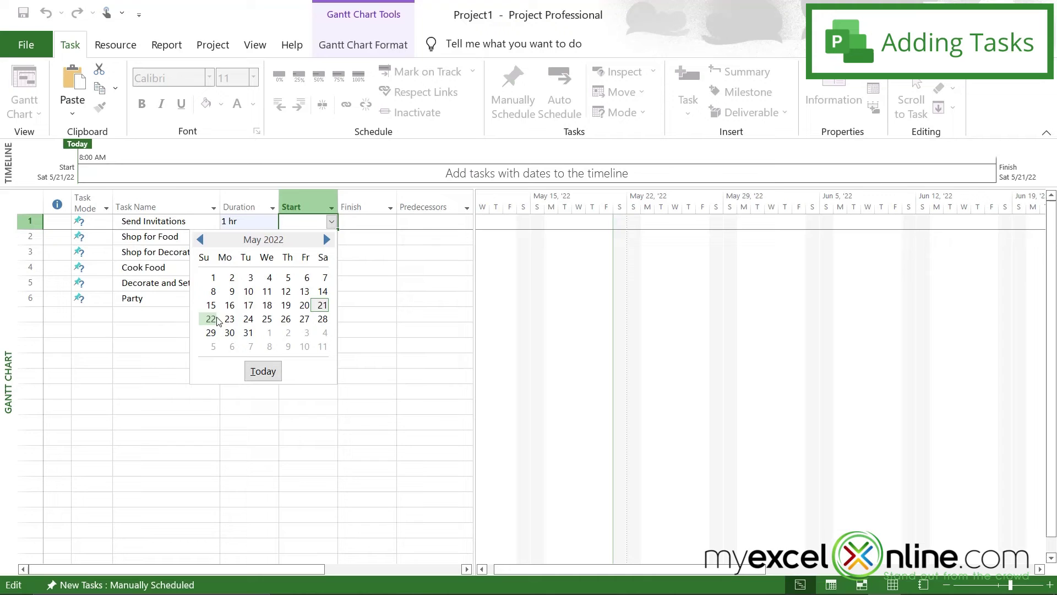
left_click(210, 319)
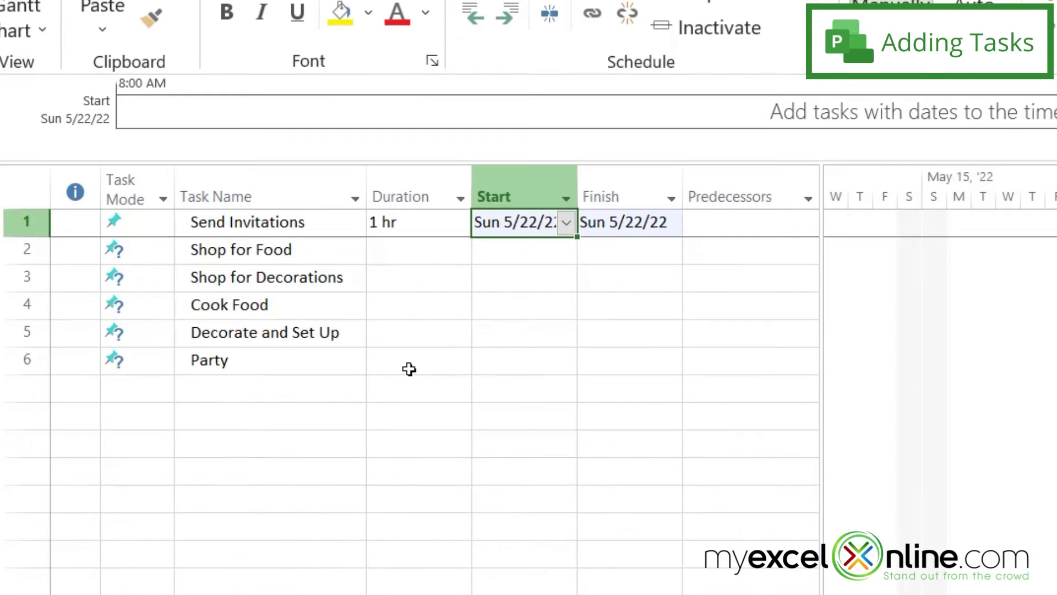
Schedule the Party to start May 28 with a 5h duration.
left_click(487, 357)
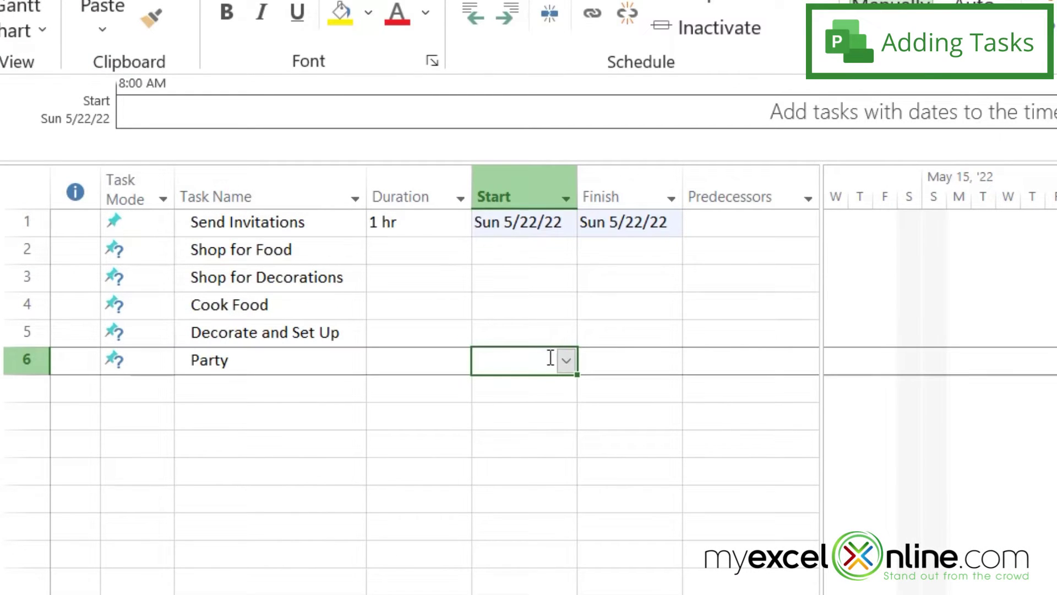
left_click(567, 360)
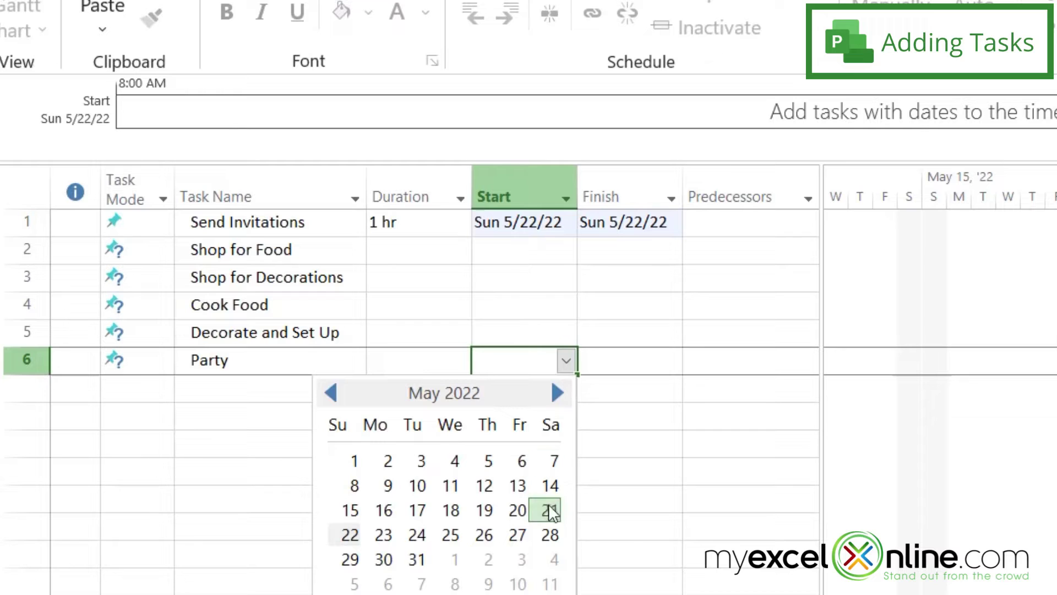
left_click(550, 536)
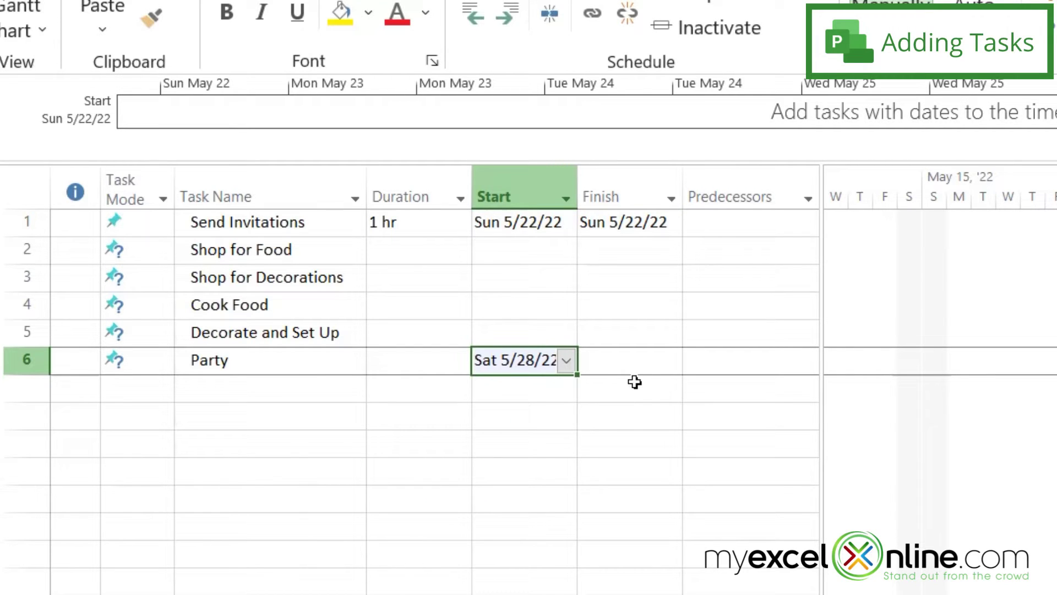
left_click(398, 359)
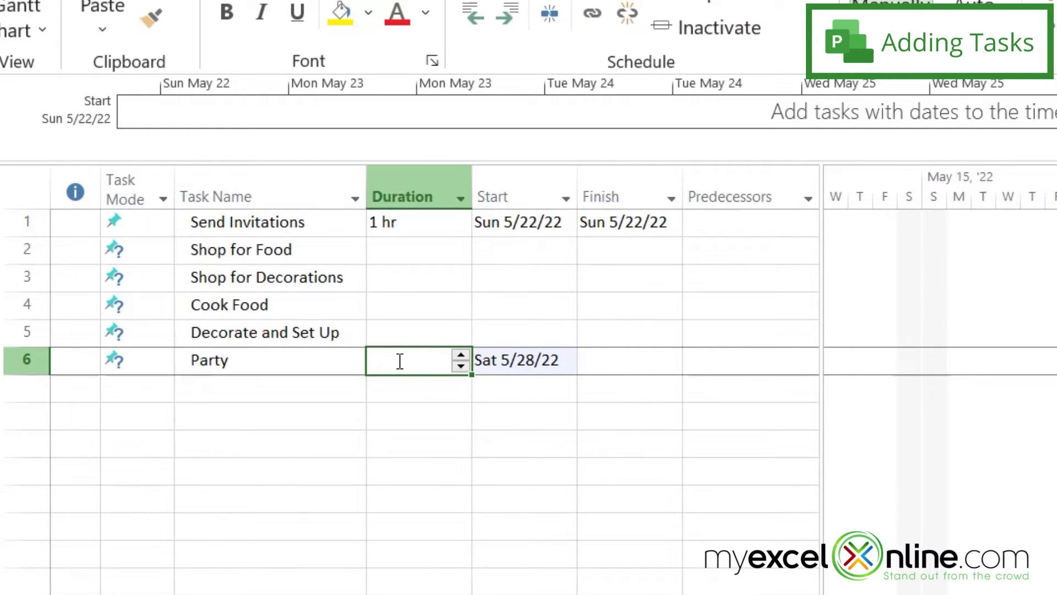
left_click(400, 362)
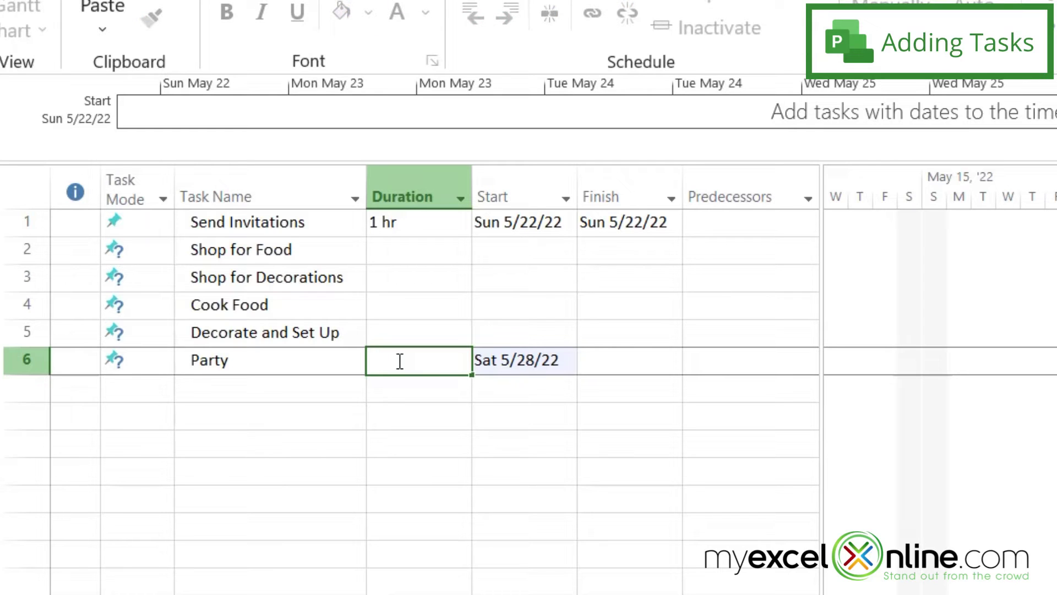
type("5h")
key("Return")
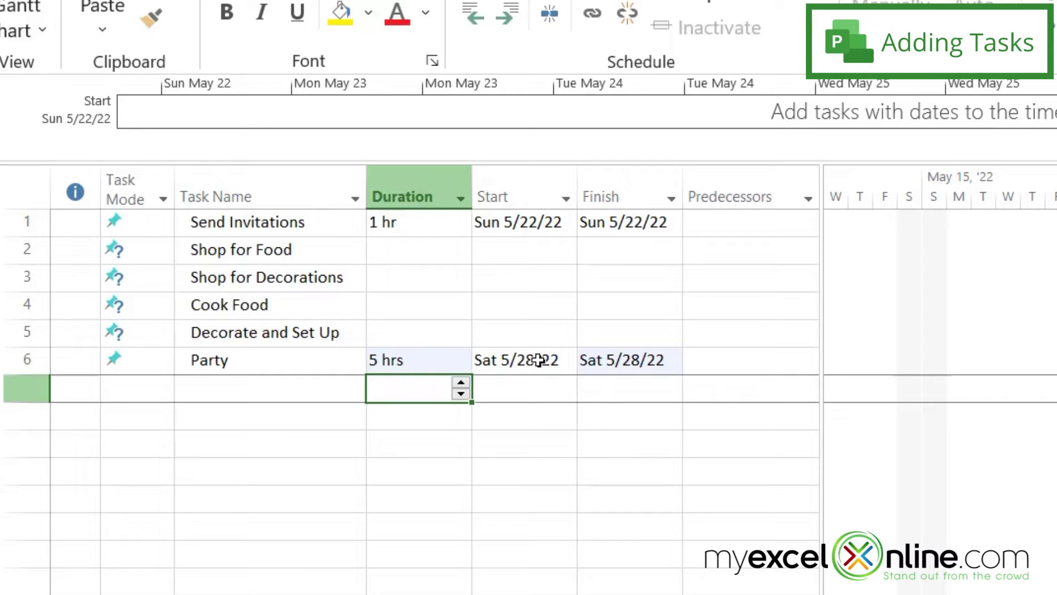
Set Shop for Food to 4 hrs starting May 26.
left_click(404, 252)
left_click(400, 255)
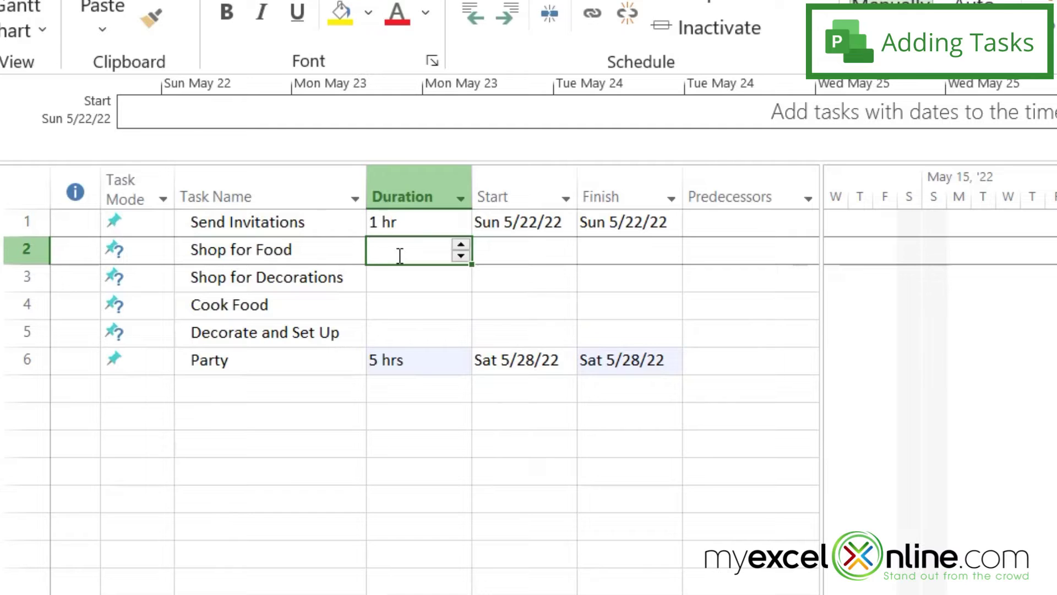
type("4 hr")
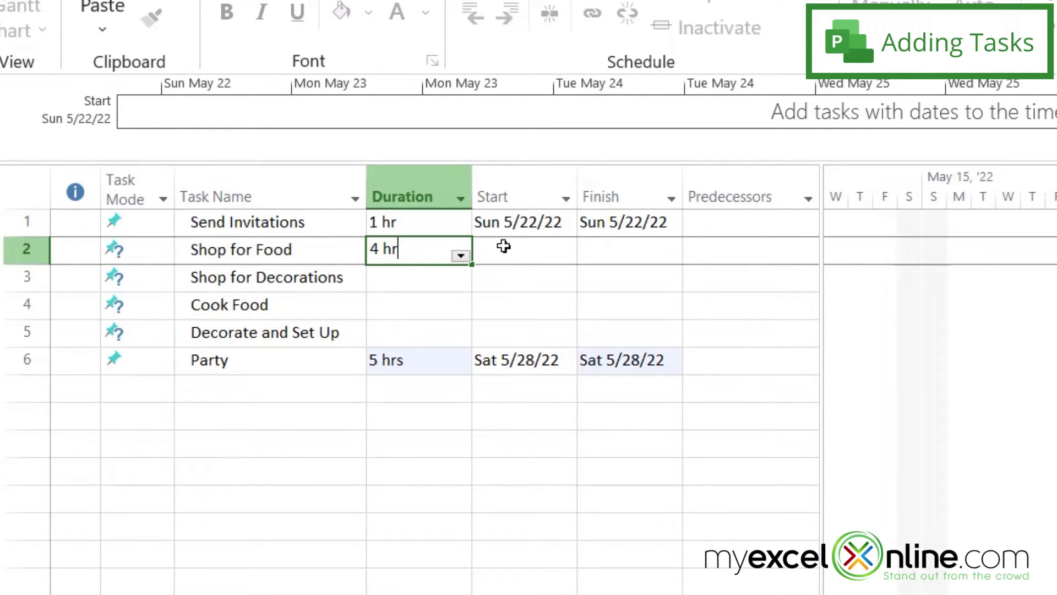
left_click(540, 249)
left_click(567, 253)
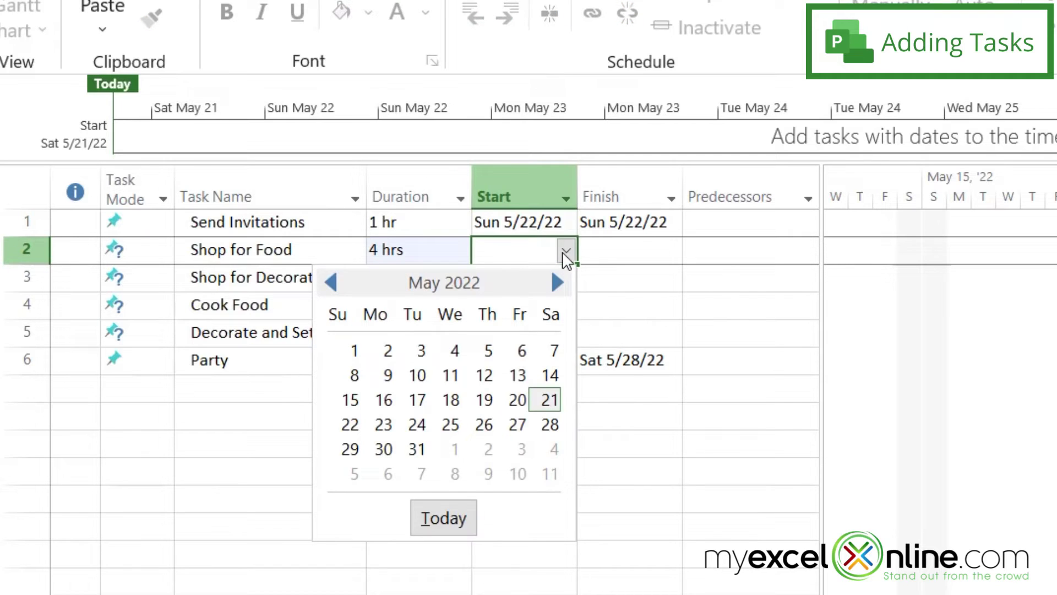
left_click(484, 426)
Set Shop for Decorations to 2 hrs starting Wed 5/25.
left_click(408, 279)
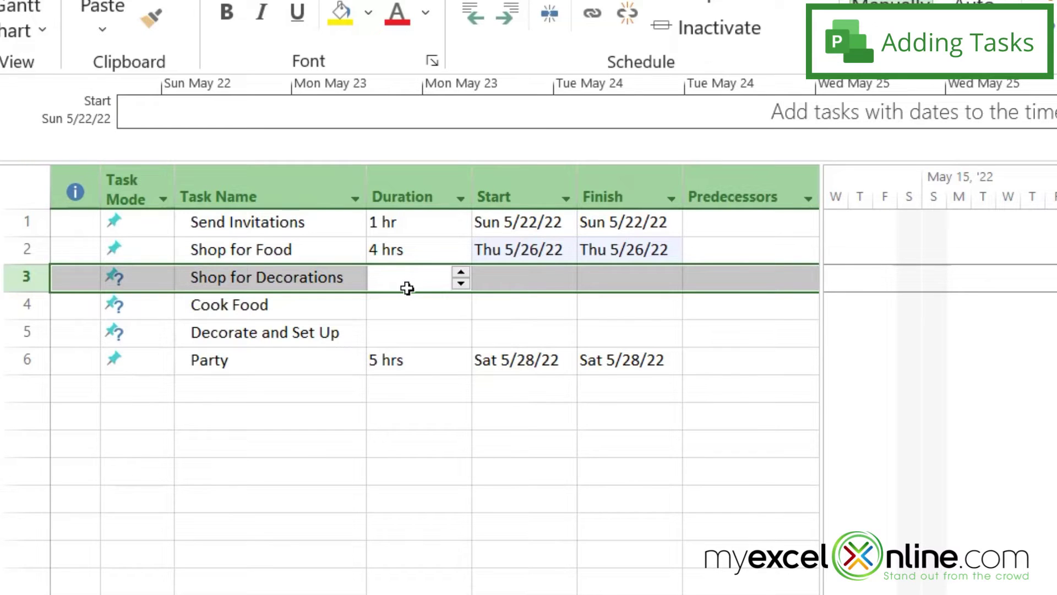
type("2 h")
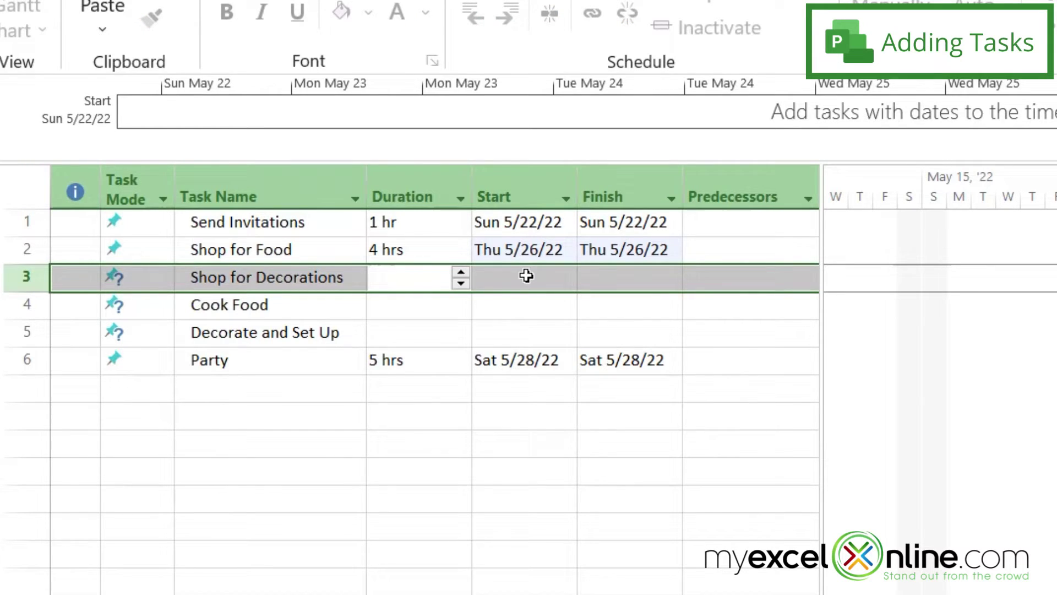
left_click(524, 277)
left_click(566, 278)
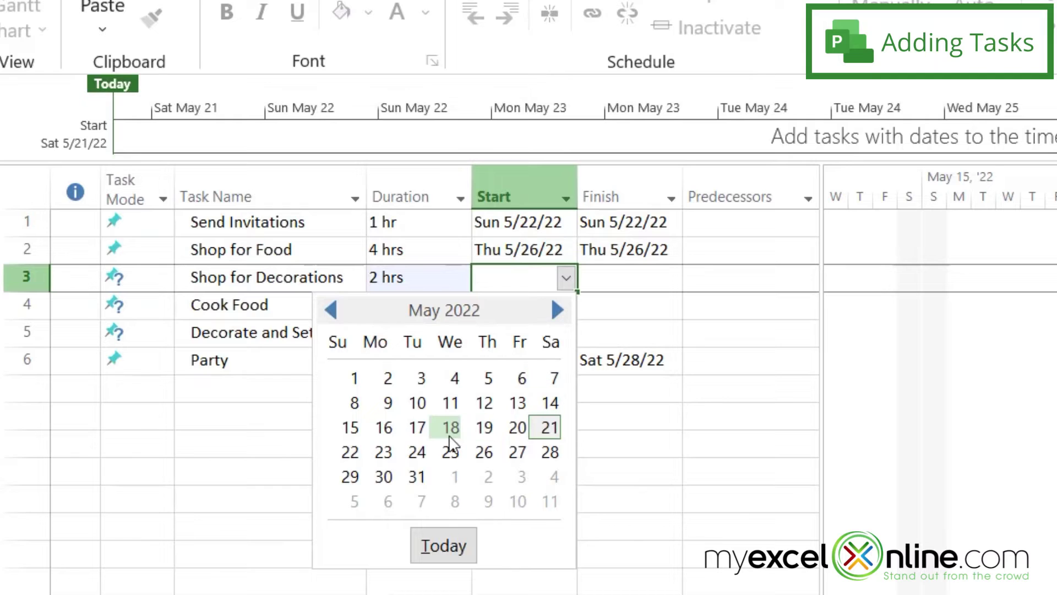
left_click(450, 452)
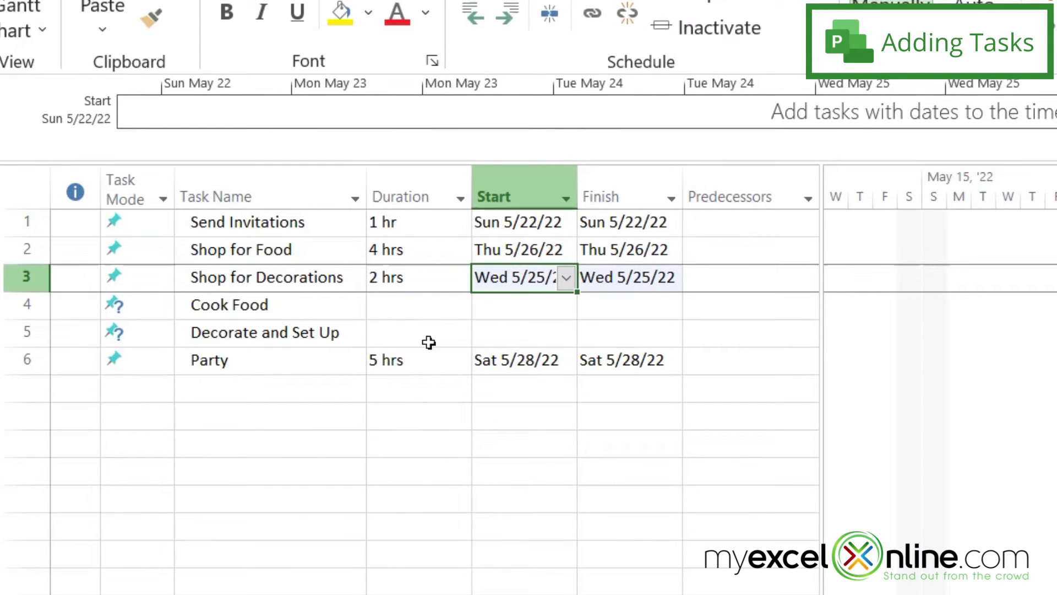
Set Cook Food to 5 hrs starting Fri 5/27.
left_click(413, 304)
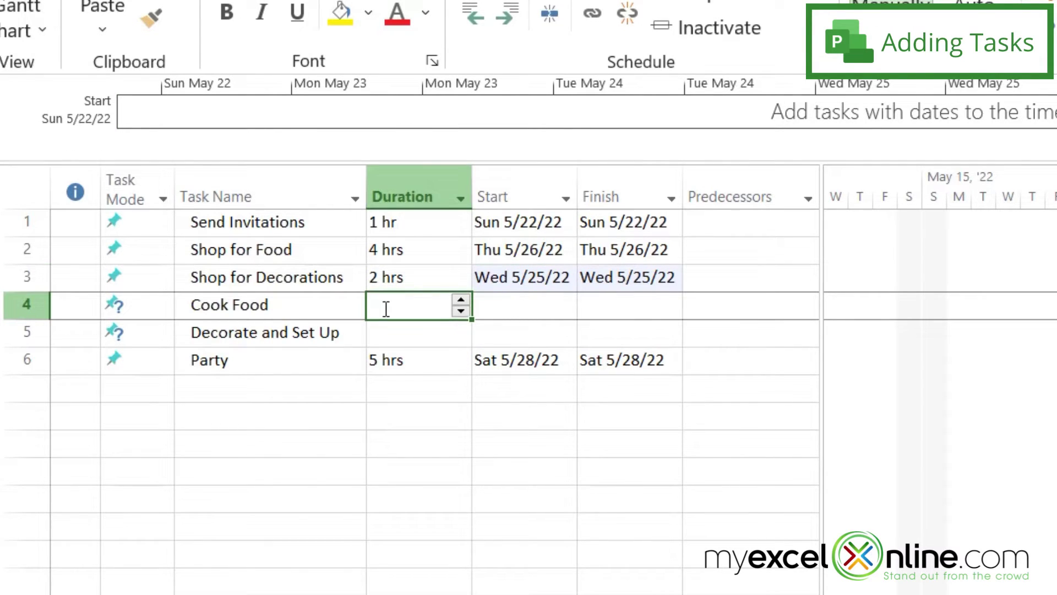
type("5 h")
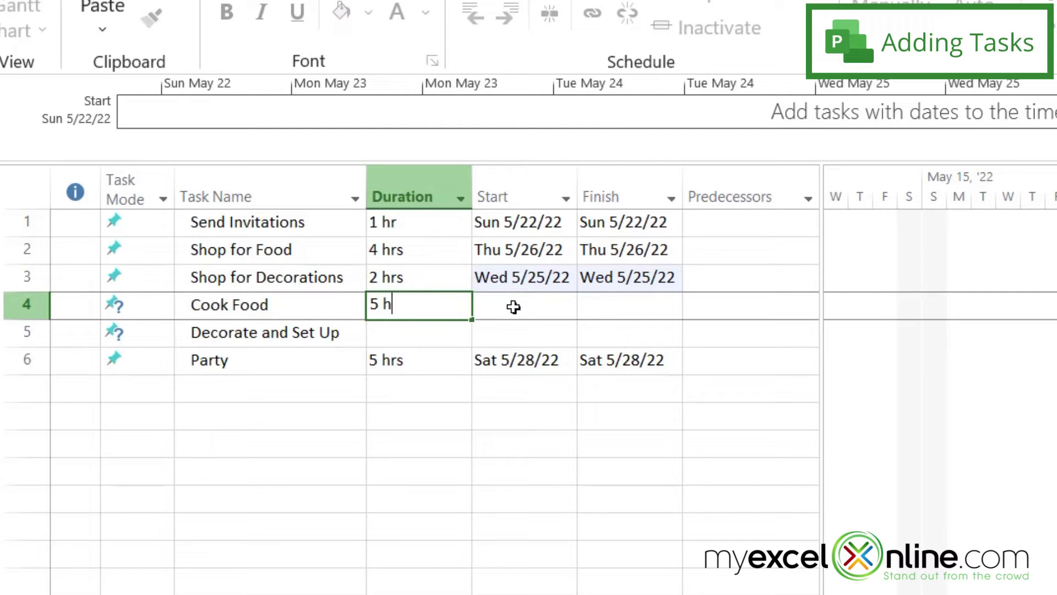
left_click(513, 307)
left_click(567, 305)
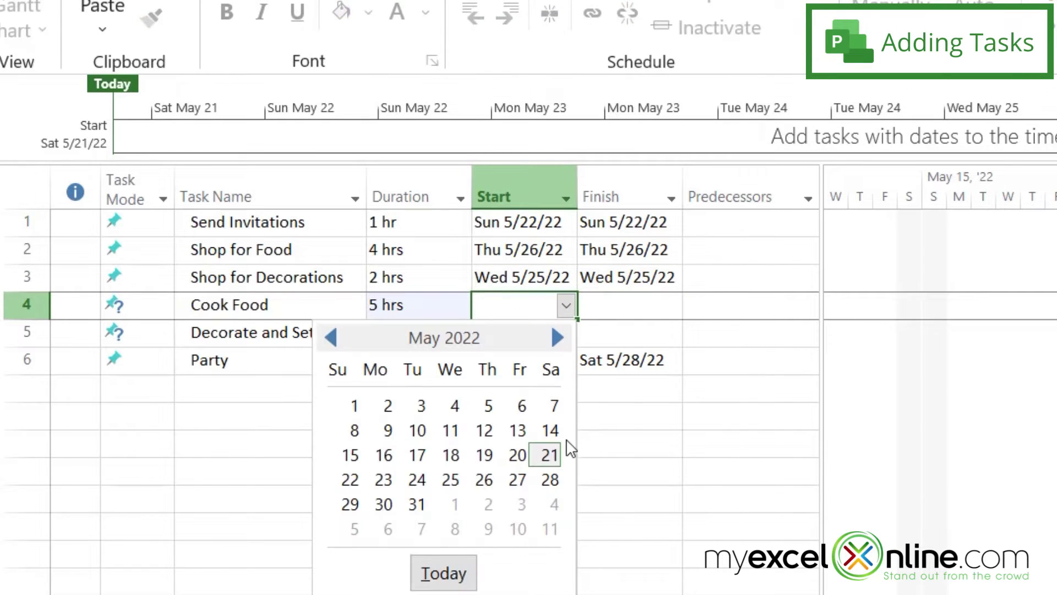
left_click(525, 489)
Set Decorate and Set Up to 2 hrs starting Thu 5/26.
left_click(416, 334)
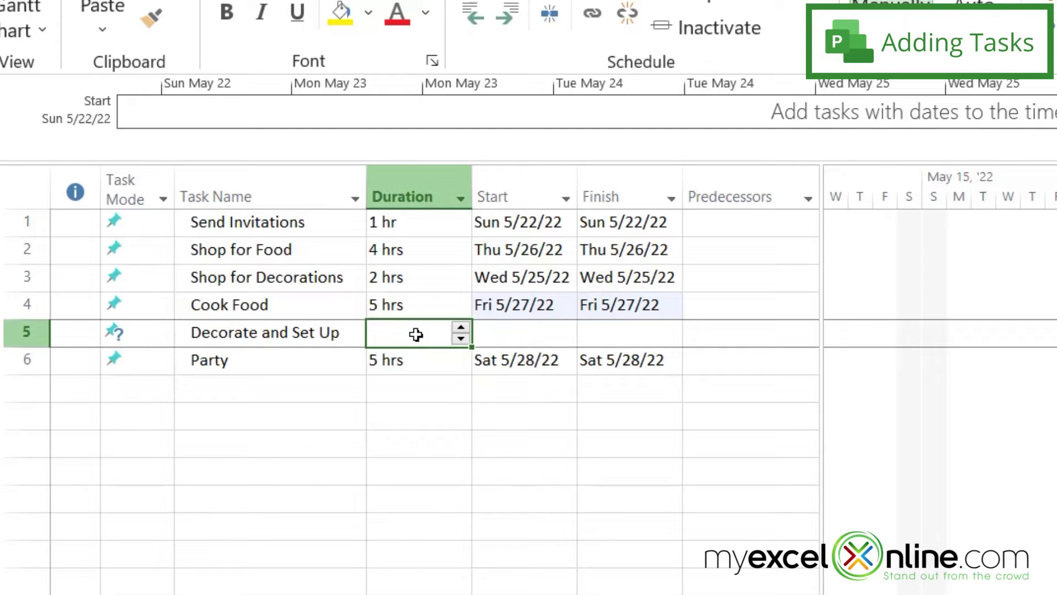
type("2 hr")
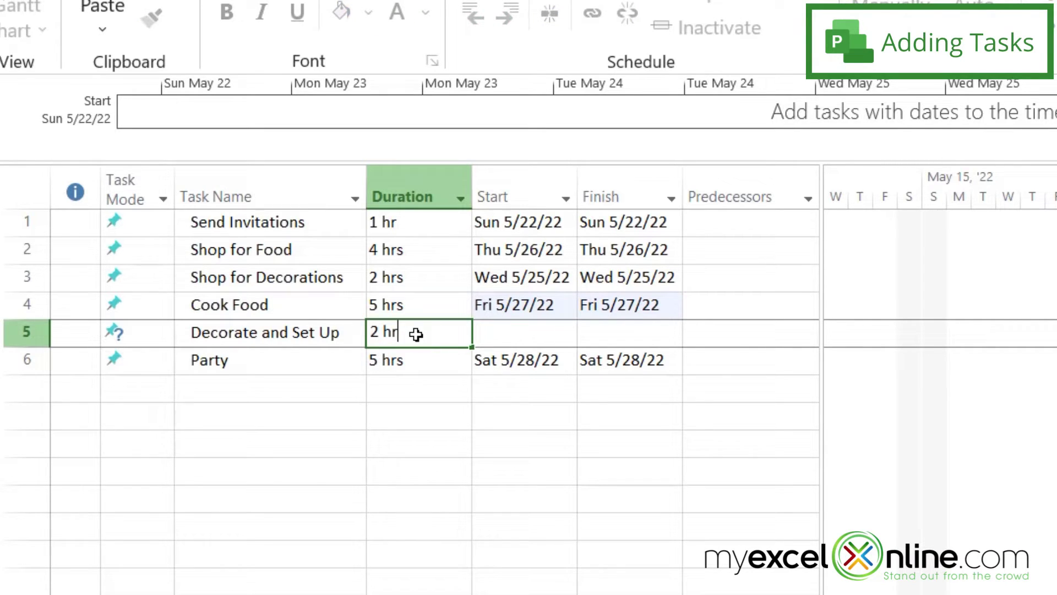
left_click(565, 330)
left_click(565, 330)
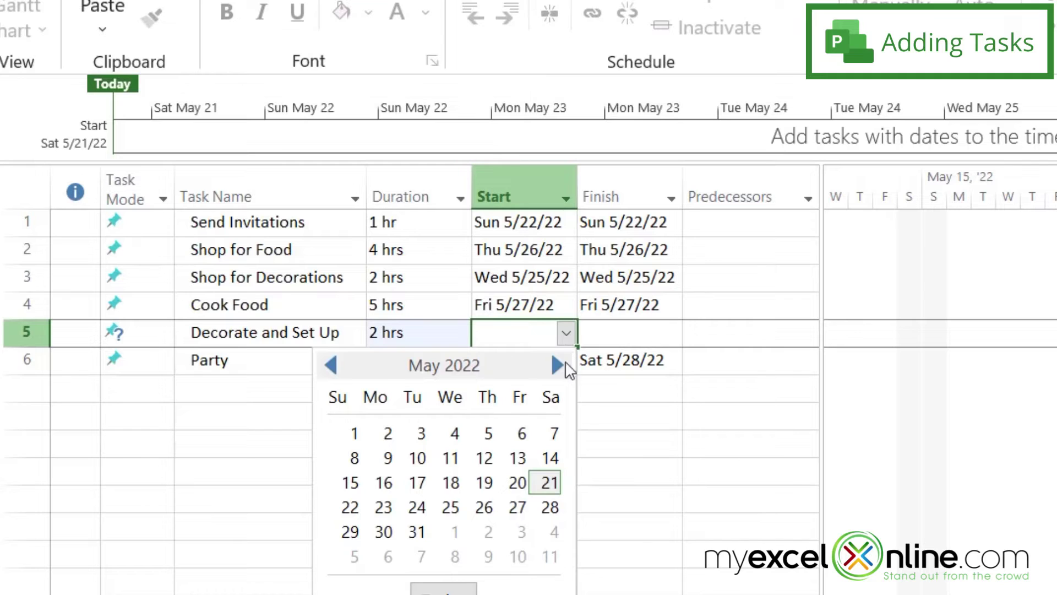
left_click(484, 507)
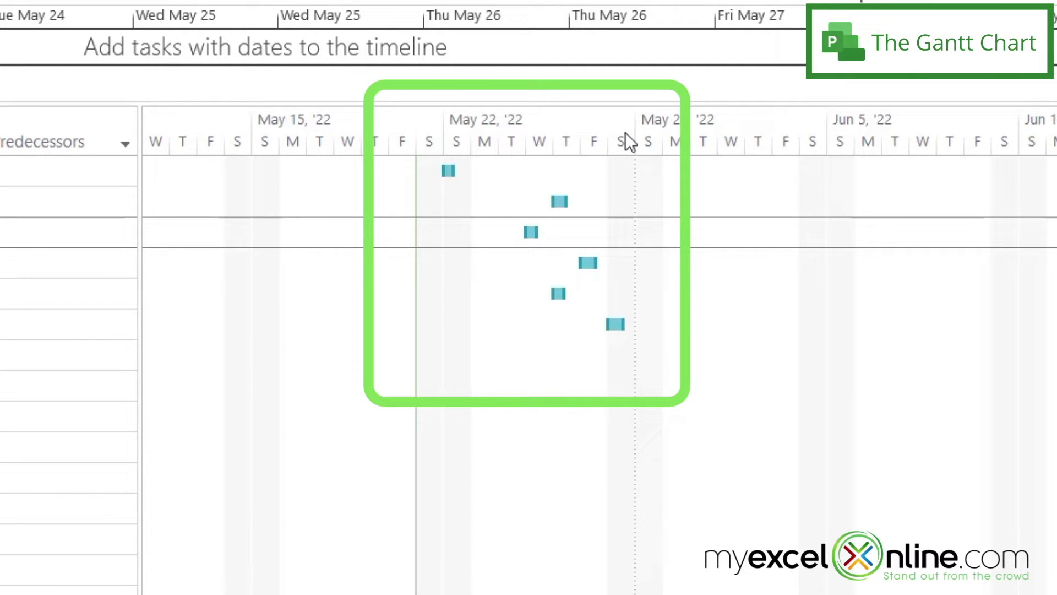
Change the Gantt timescale's middle tier units to Days in the Timescale dialog.
double_click(536, 119)
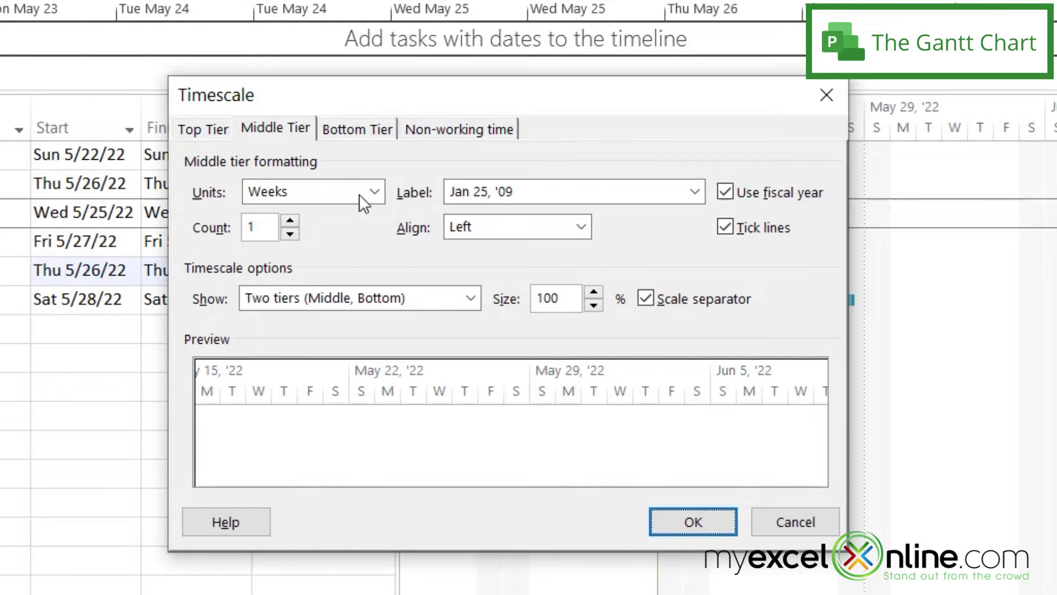
left_click(377, 194)
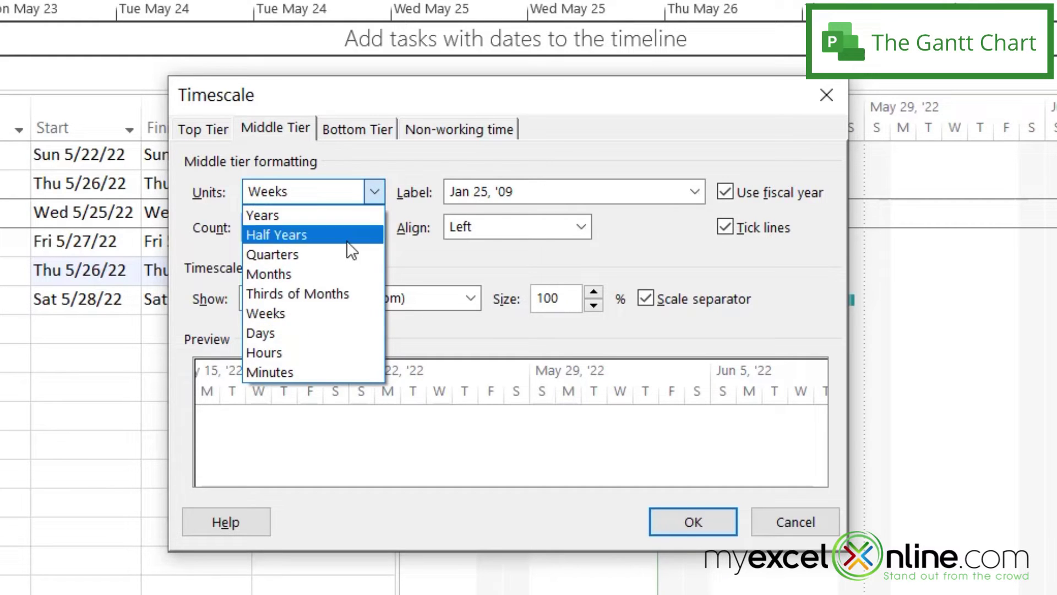
left_click(292, 336)
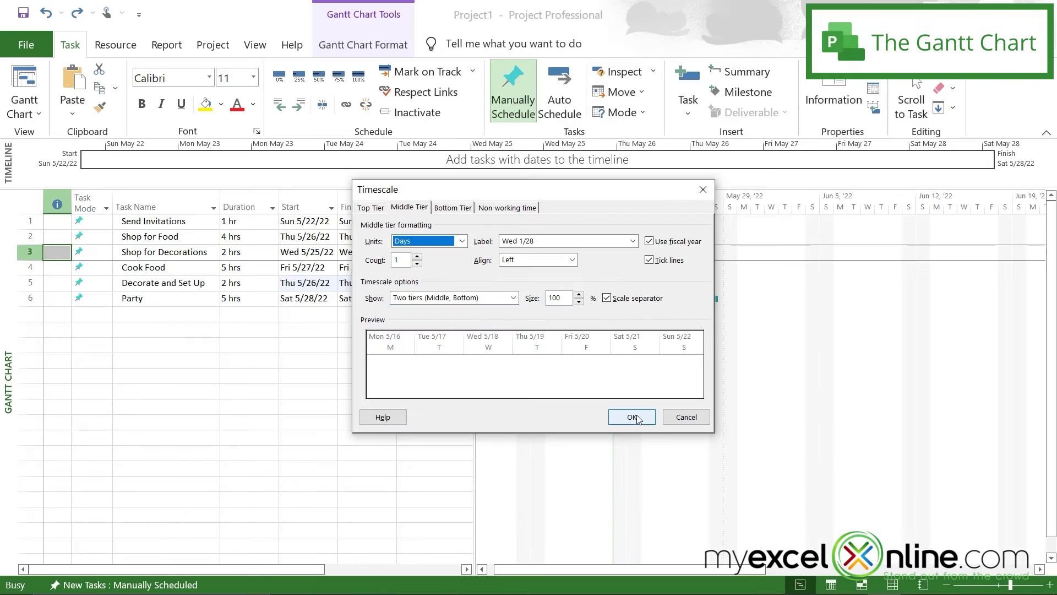
left_click(703, 520)
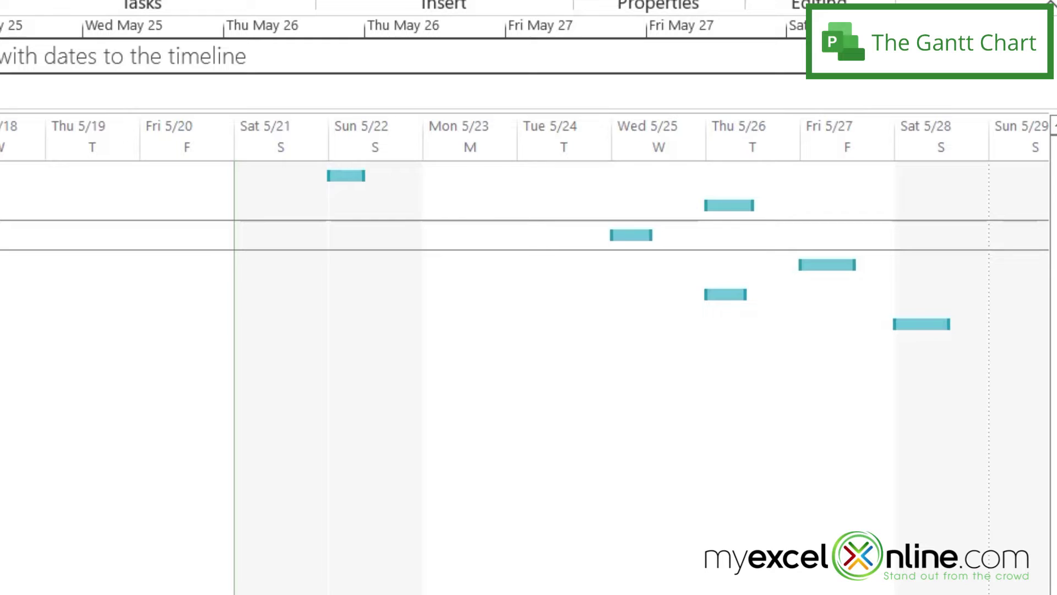
scroll(413, 141, "right", 3)
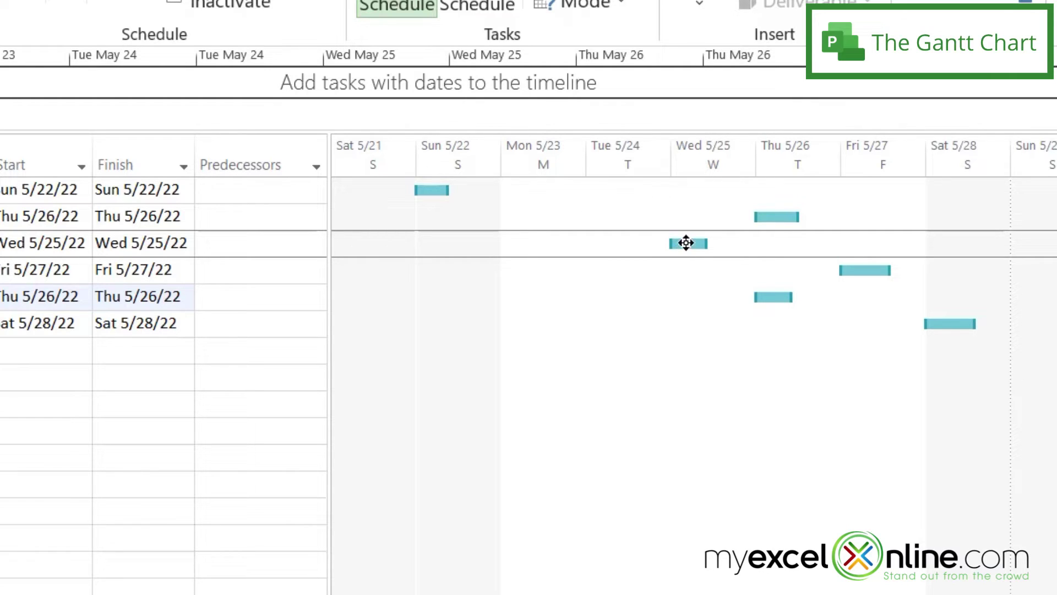
Drag the Shop for Decorations bar to Tue 5/24 and Decorate and Set Up from Thu 5/26 to Wed 5/25.
left_click_drag(685, 243, 601, 243)
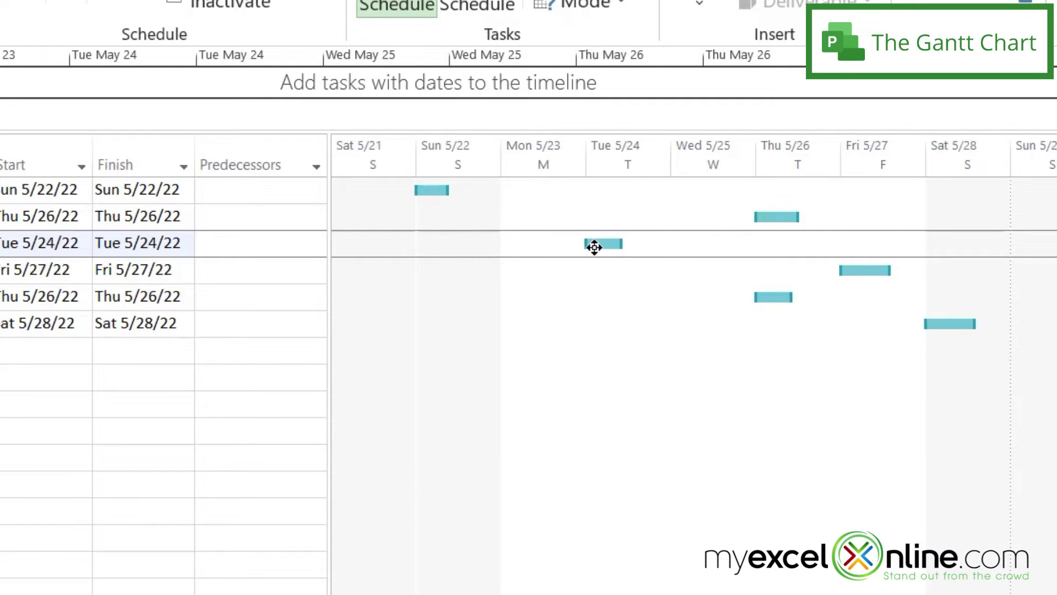
mouse_move(593, 245)
left_click_drag(770, 295, 697, 294)
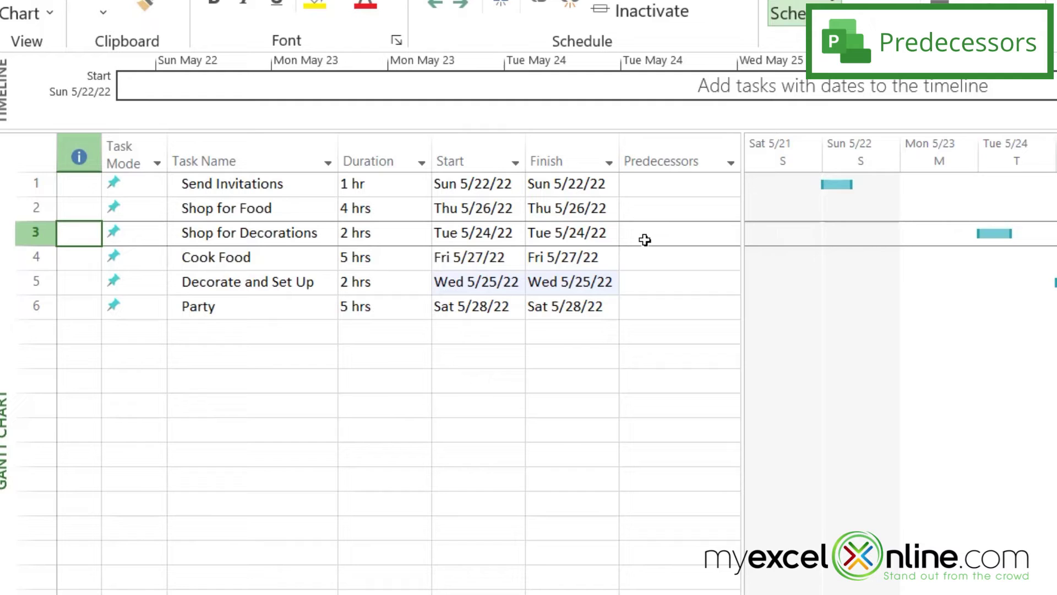
Add Shop for Decorations as Decorate and Set Up's finish-to-start predecessor in its task details.
left_click(280, 285)
double_click(280, 285)
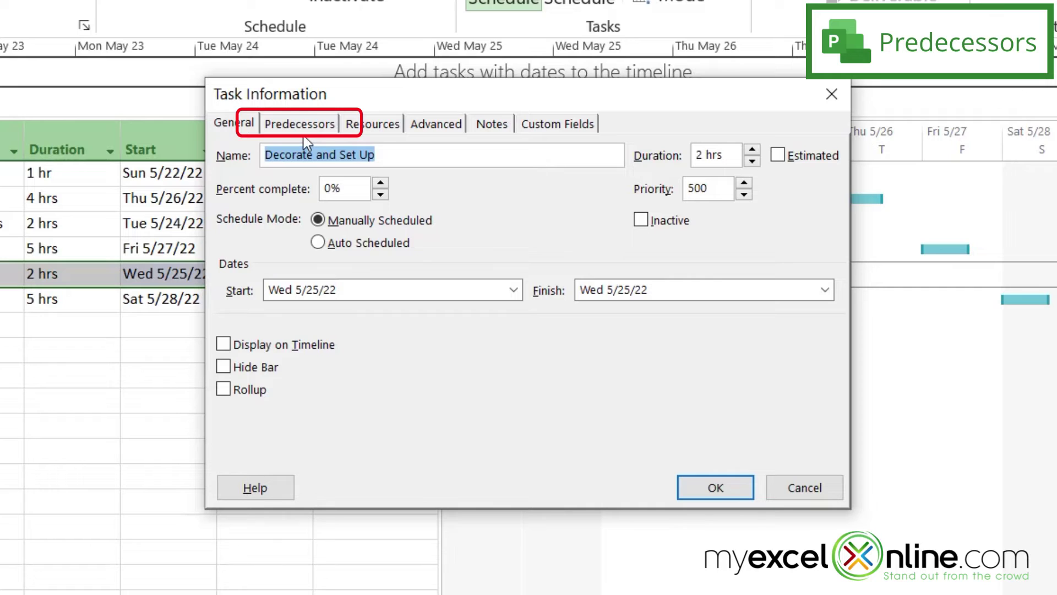
left_click(300, 124)
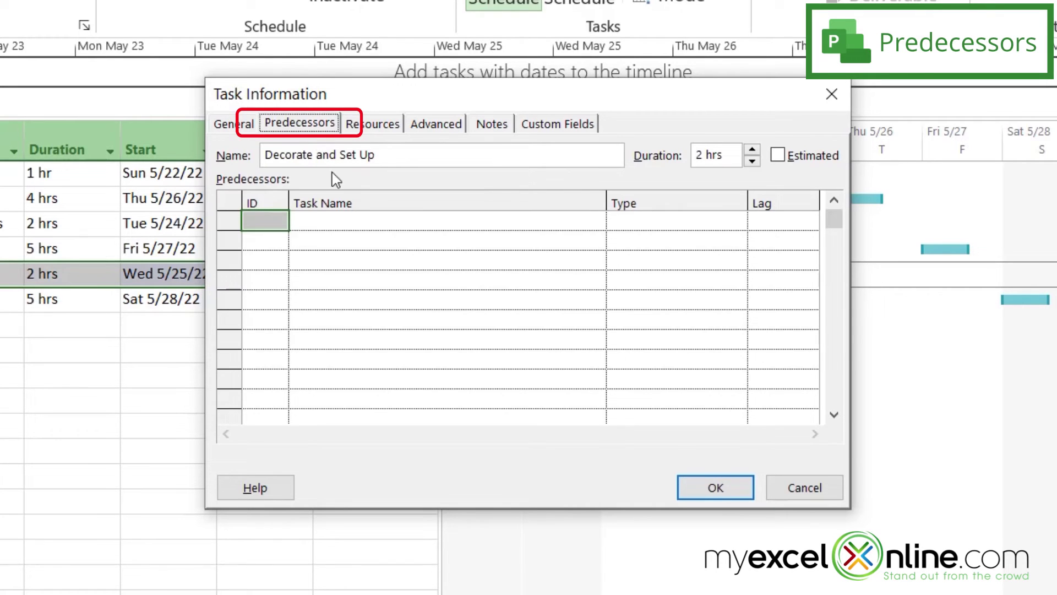
left_click(505, 222)
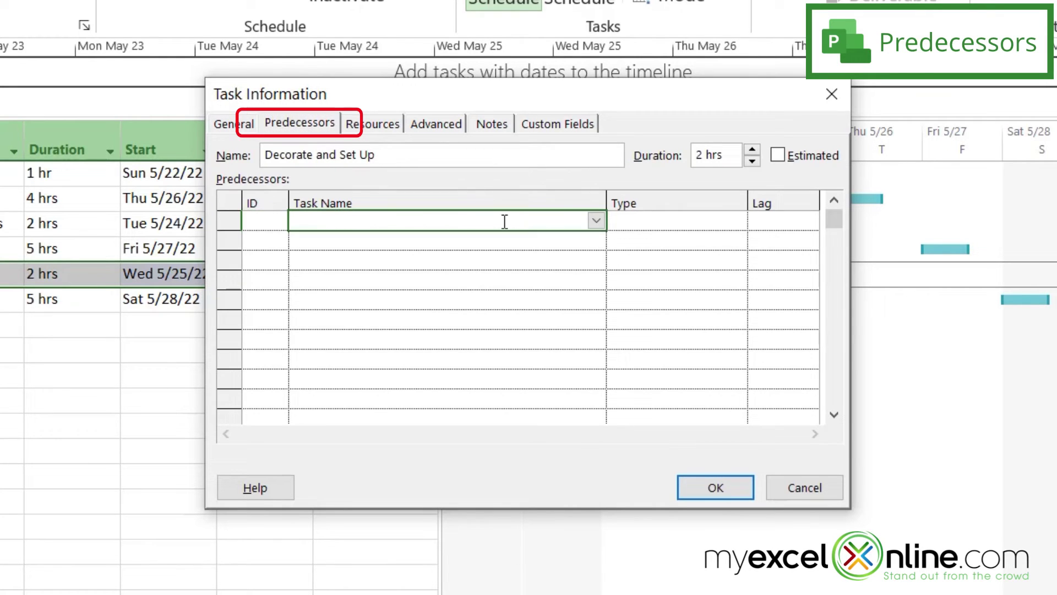
left_click(596, 221)
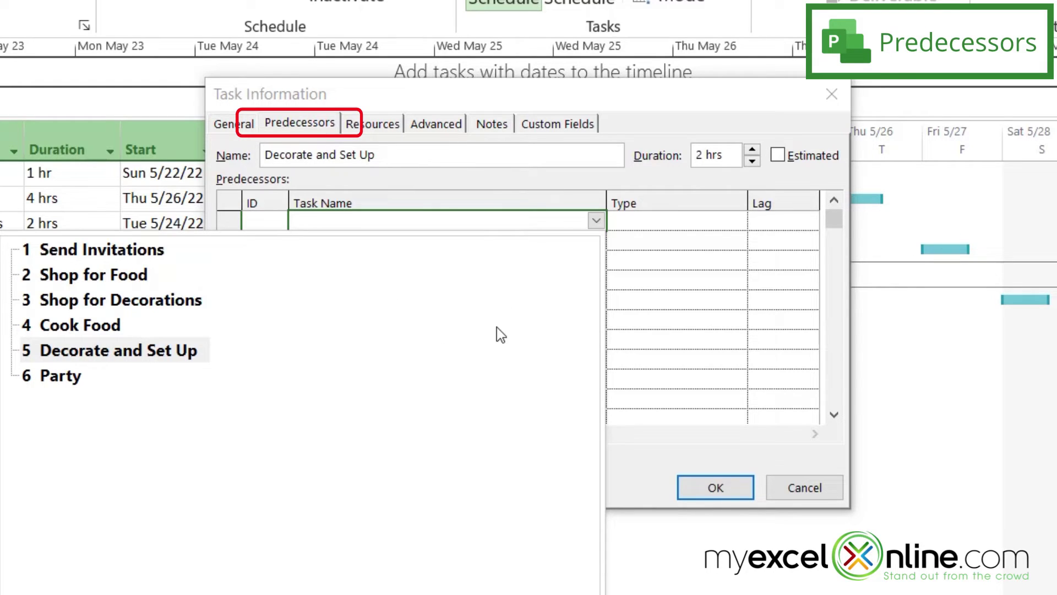
left_click(151, 305)
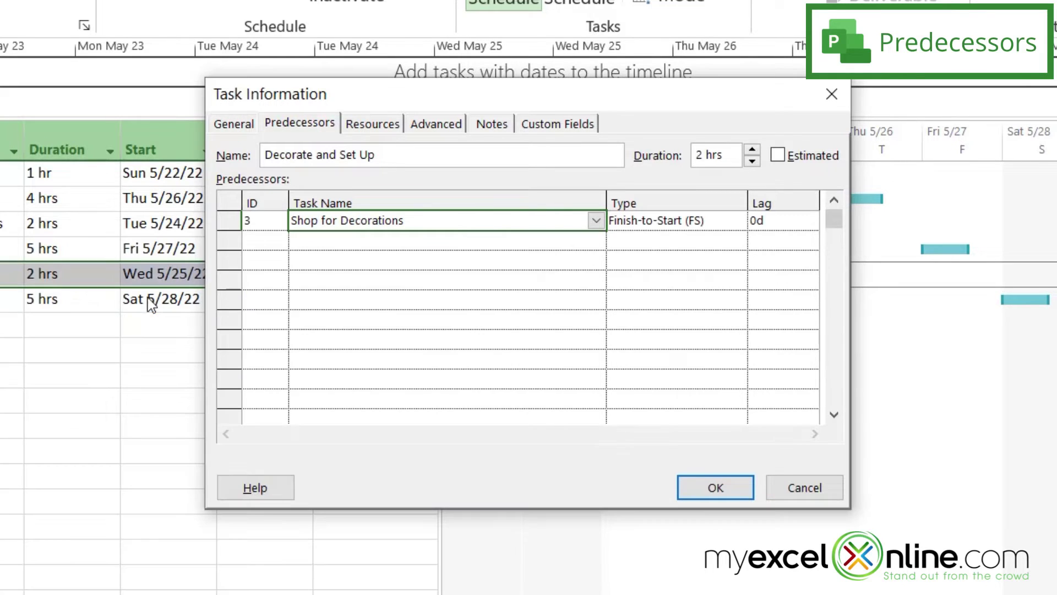
left_click(713, 486)
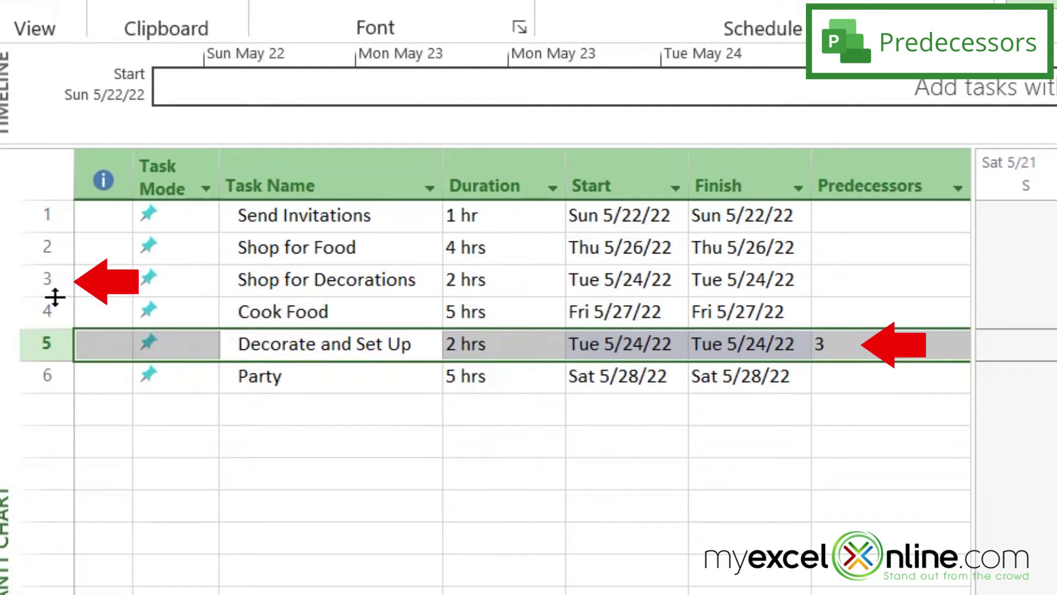
left_click(29, 282)
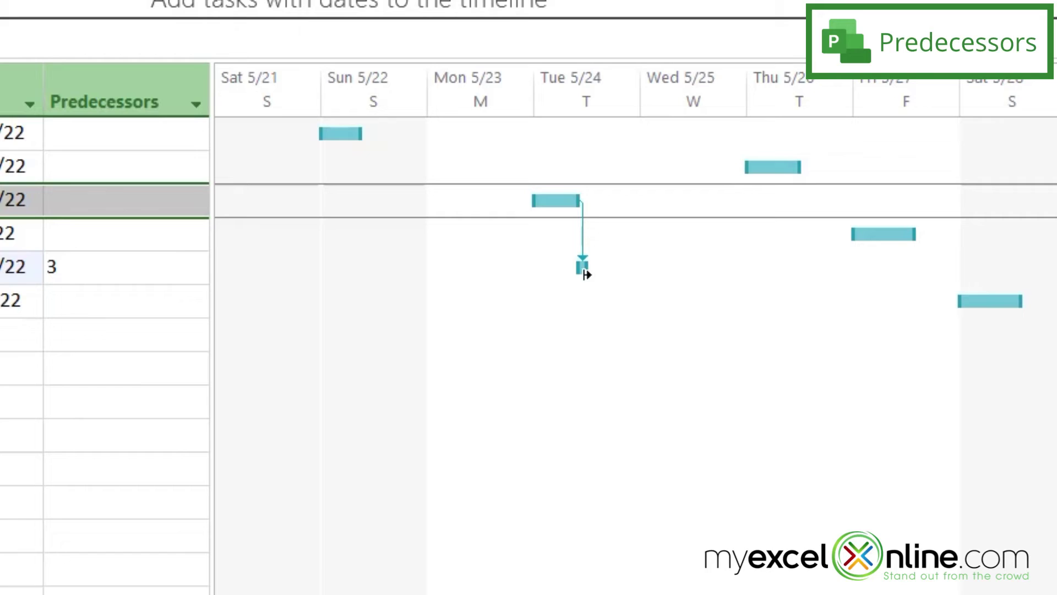
Set Decorate and Set Up to start Wed 5/25.
left_click(303, 282)
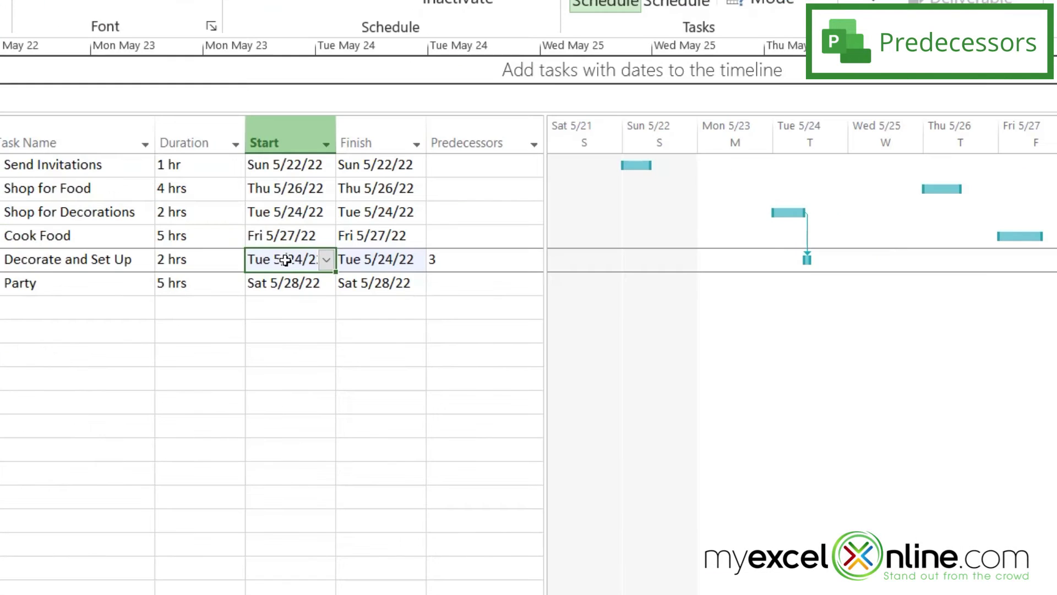
left_click(326, 259)
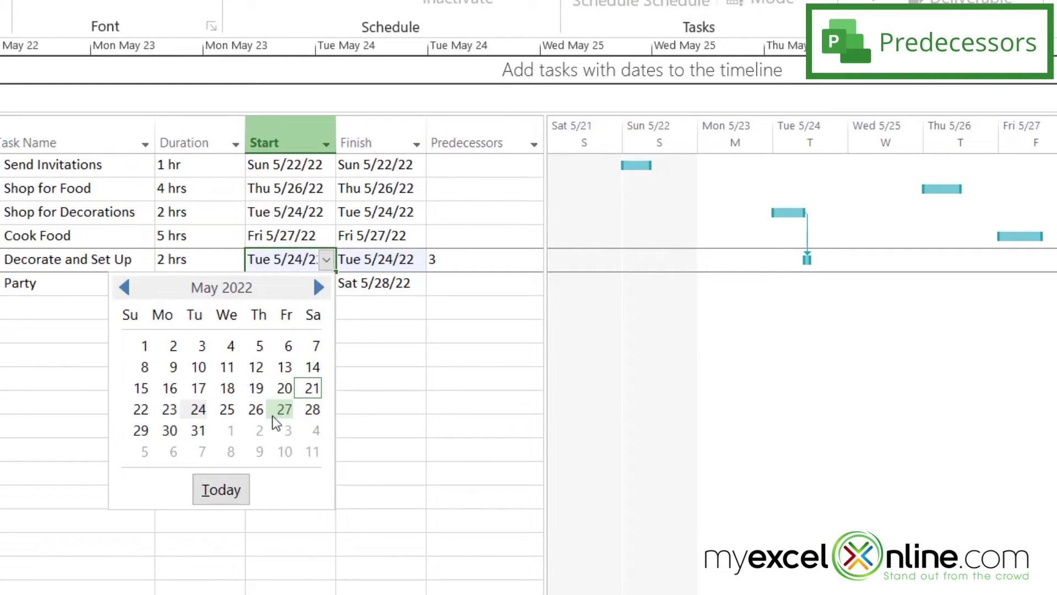
left_click(226, 417)
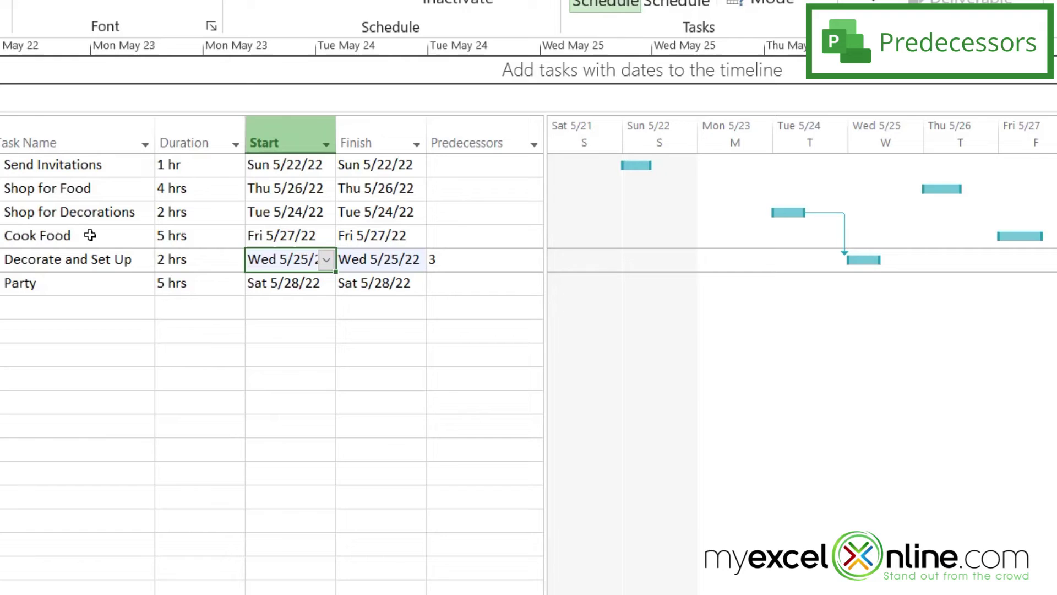
Make Shop for Food the predecessor of Cook Food.
left_click(92, 239)
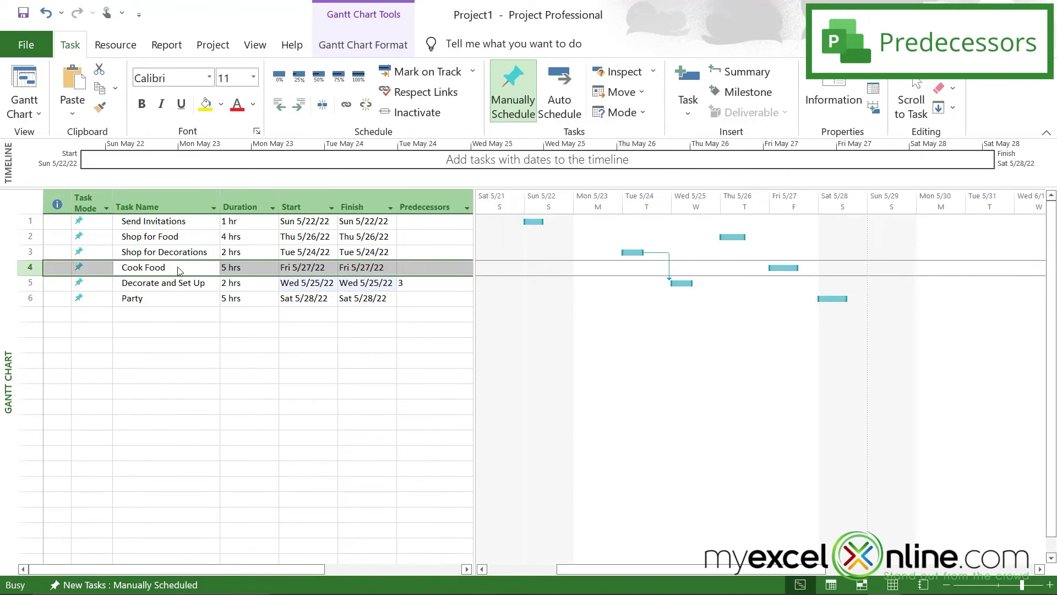
double_click(178, 267)
left_click(475, 252)
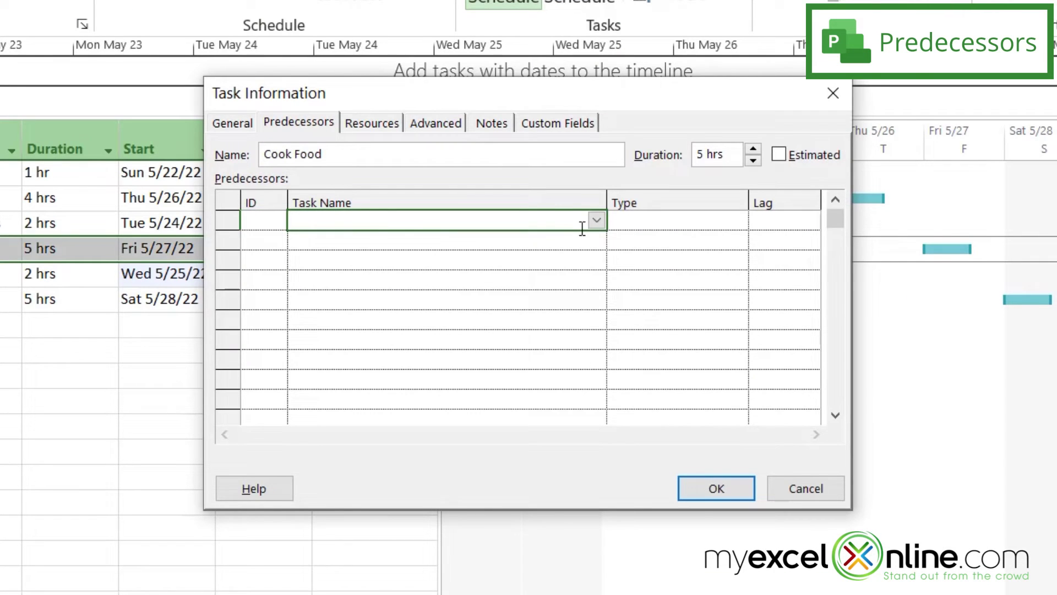
left_click(597, 220)
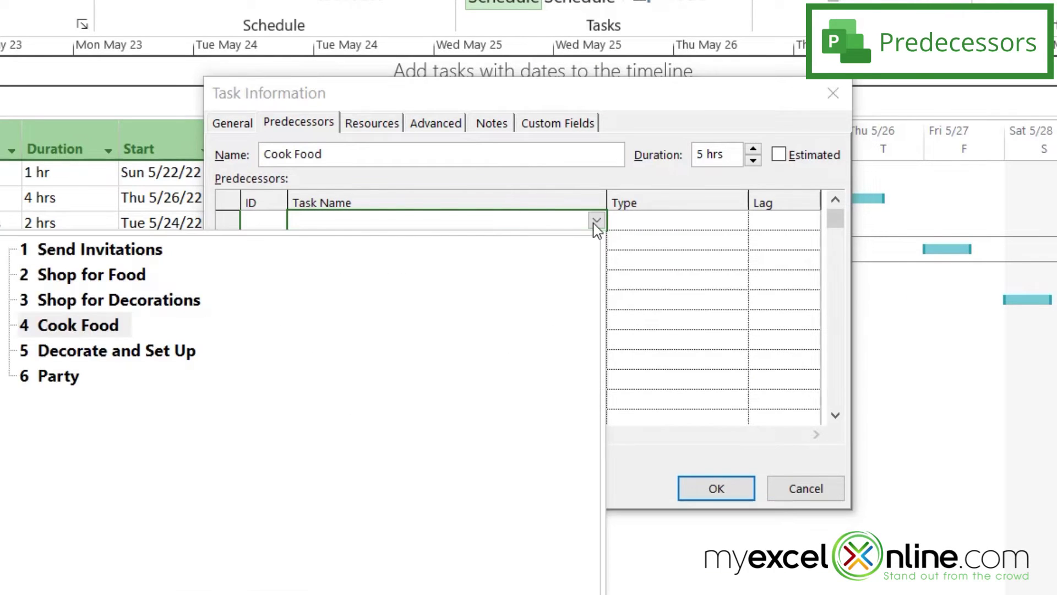
left_click(92, 276)
left_click(688, 489)
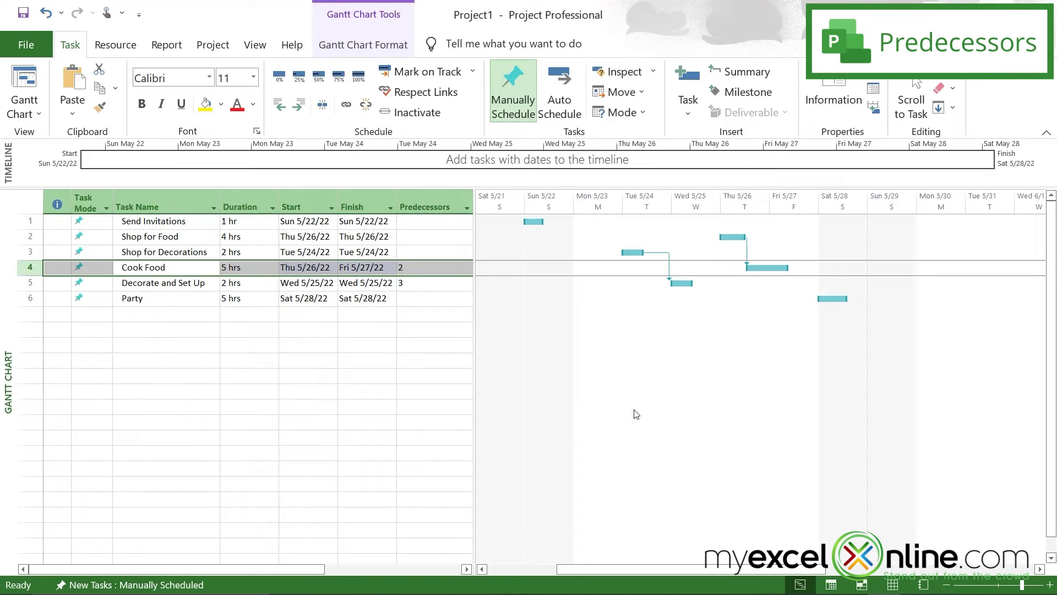
Undo the last change and drag the Decorate and Set Up bar to run Wed 5/25/22.
key("ctrl+z")
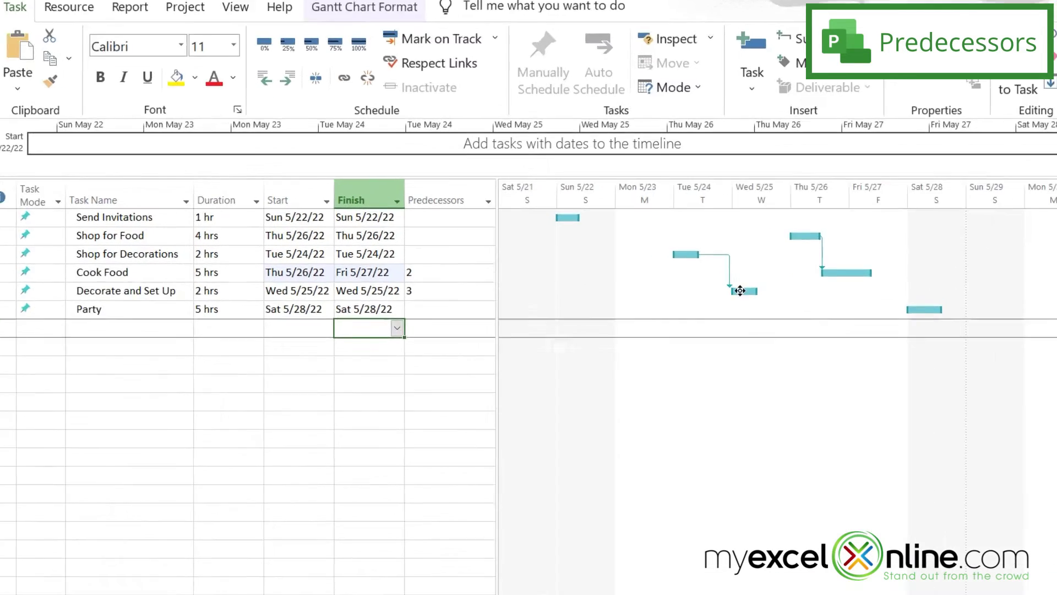
mouse_move(740, 290)
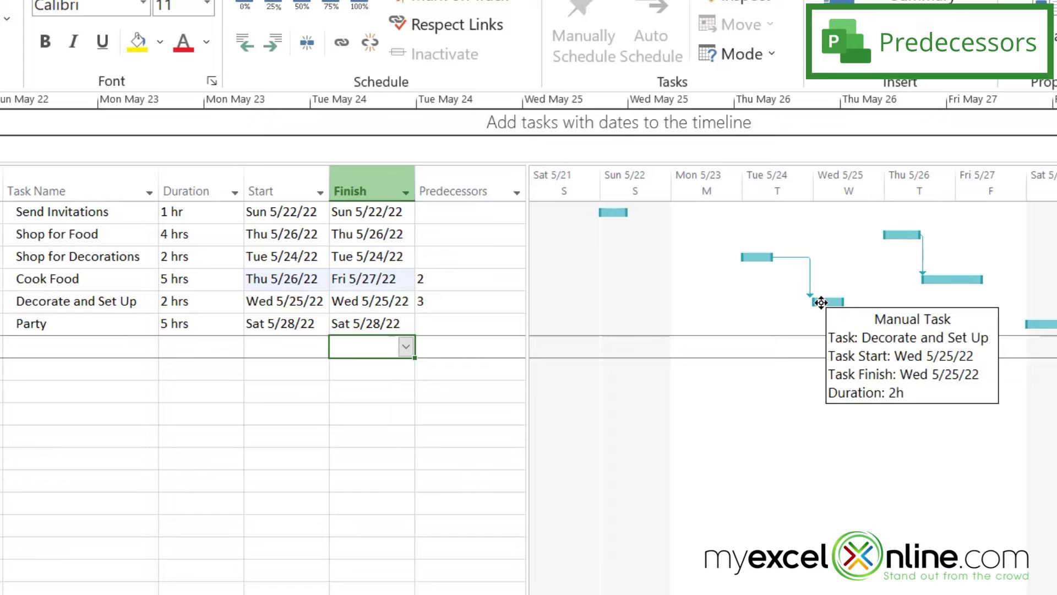
left_click_drag(821, 303, 772, 310)
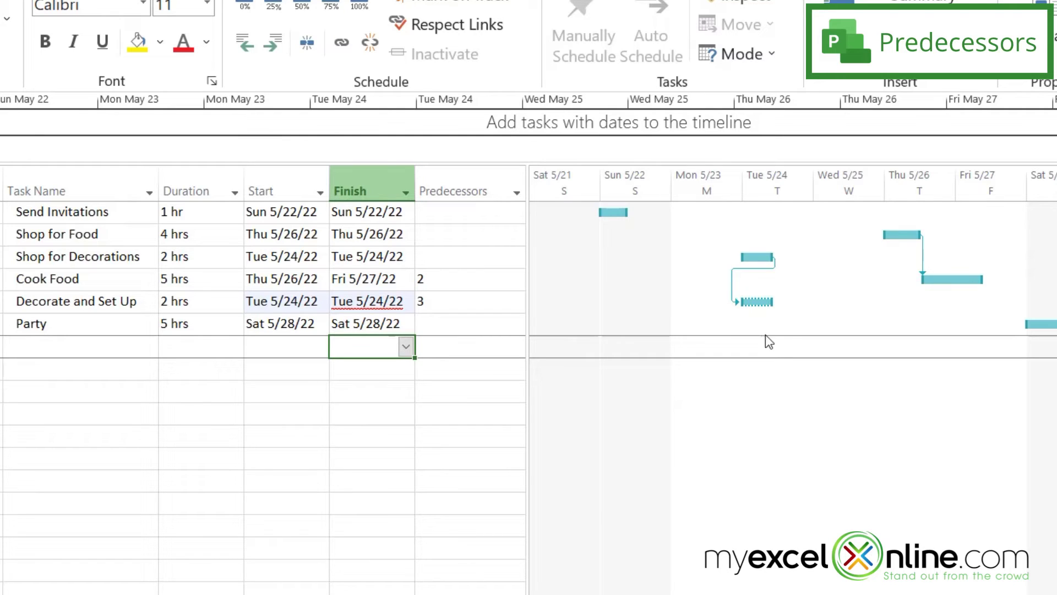
left_click_drag(755, 307, 832, 308)
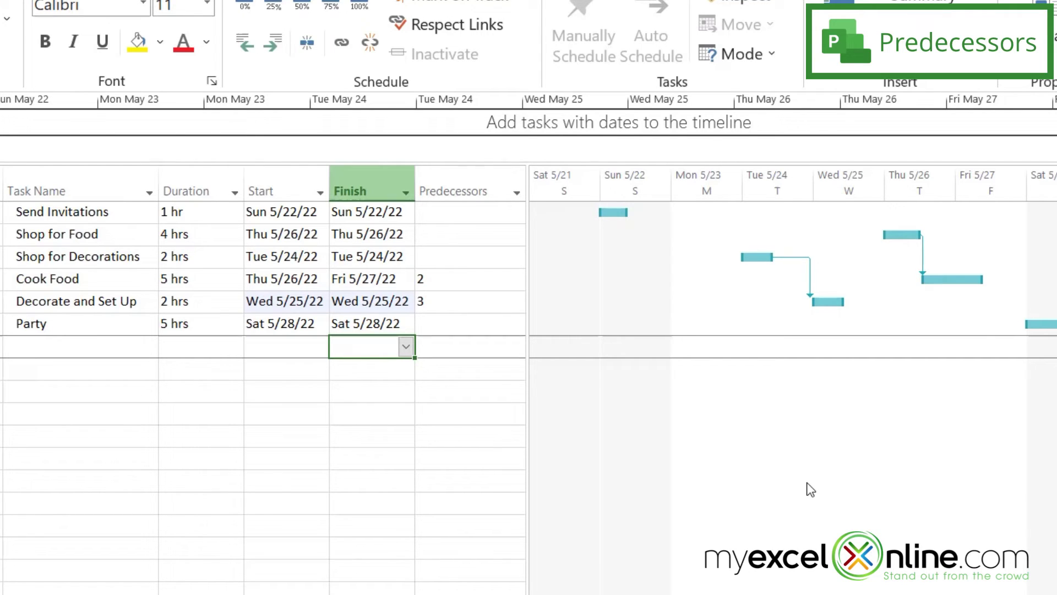
Color the Shop for Decorations bar orange at start and middle, keeping its end teal.
left_click(755, 258)
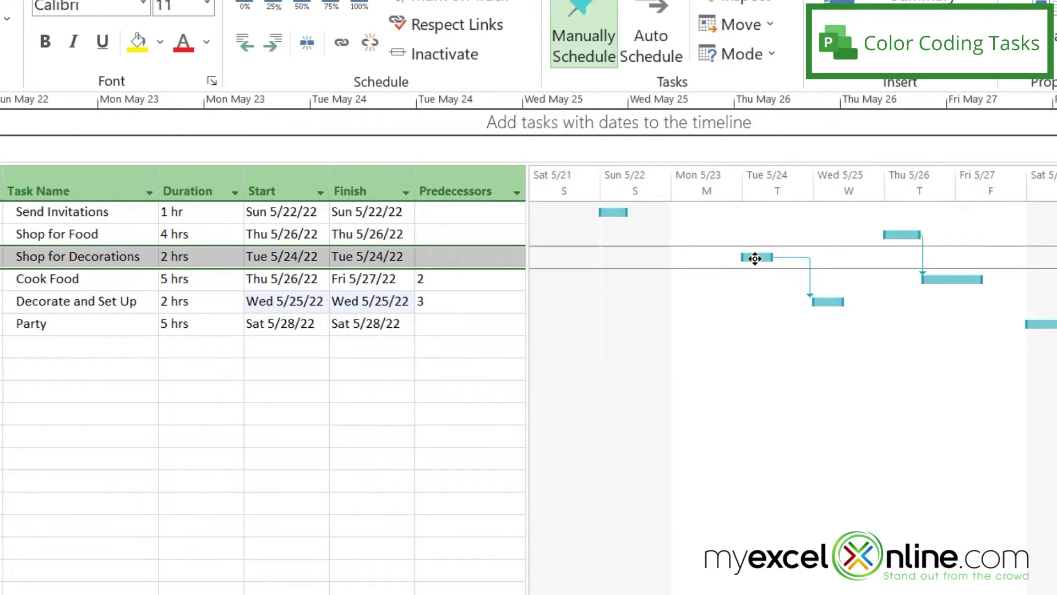
double_click(755, 259)
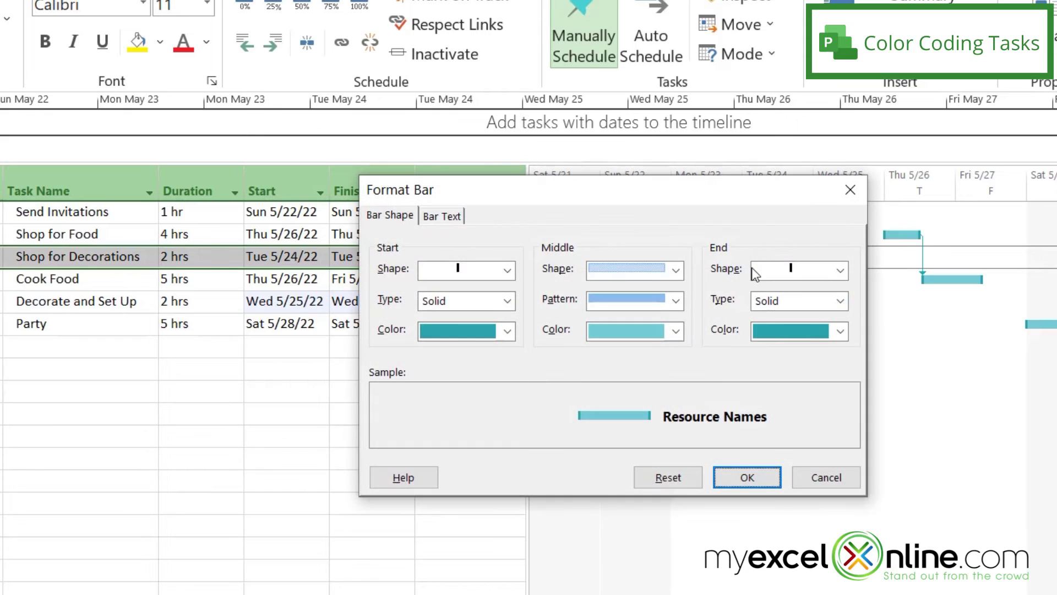
left_click(507, 331)
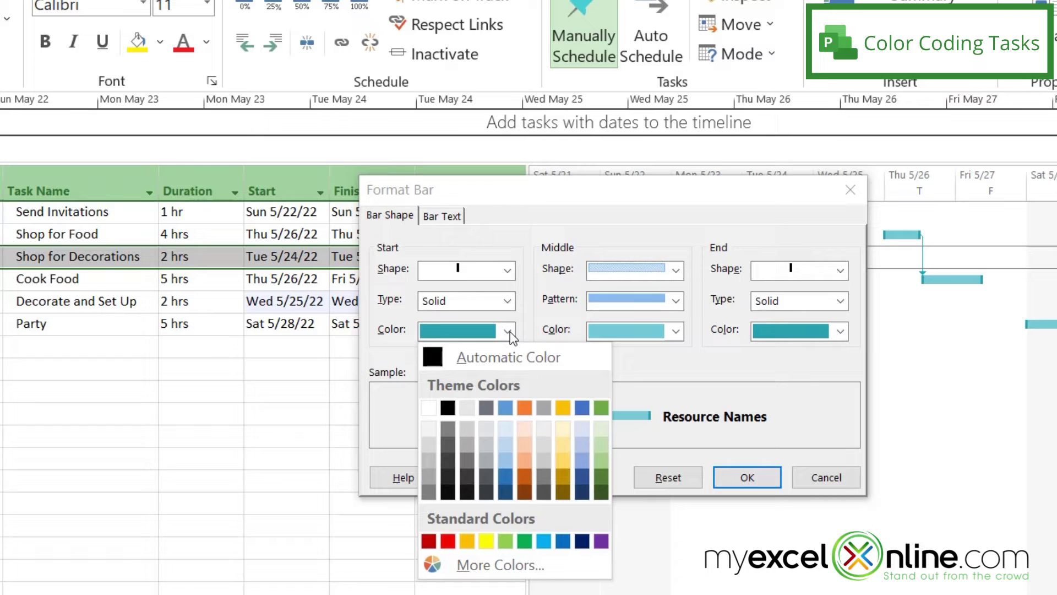
left_click(524, 464)
left_click(675, 331)
left_click(692, 464)
left_click(841, 332)
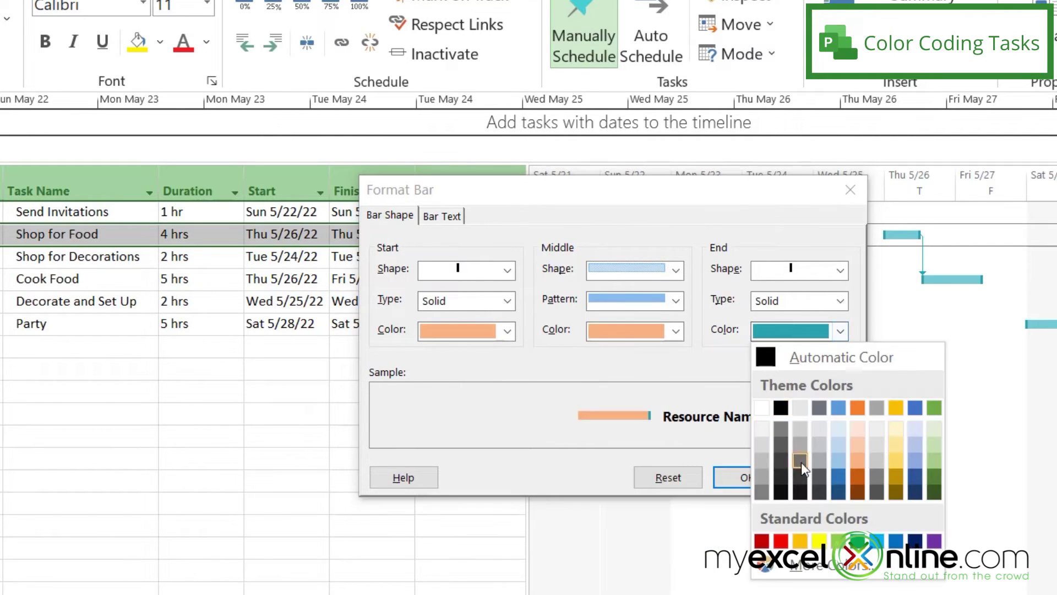
left_click(855, 461)
left_click(747, 477)
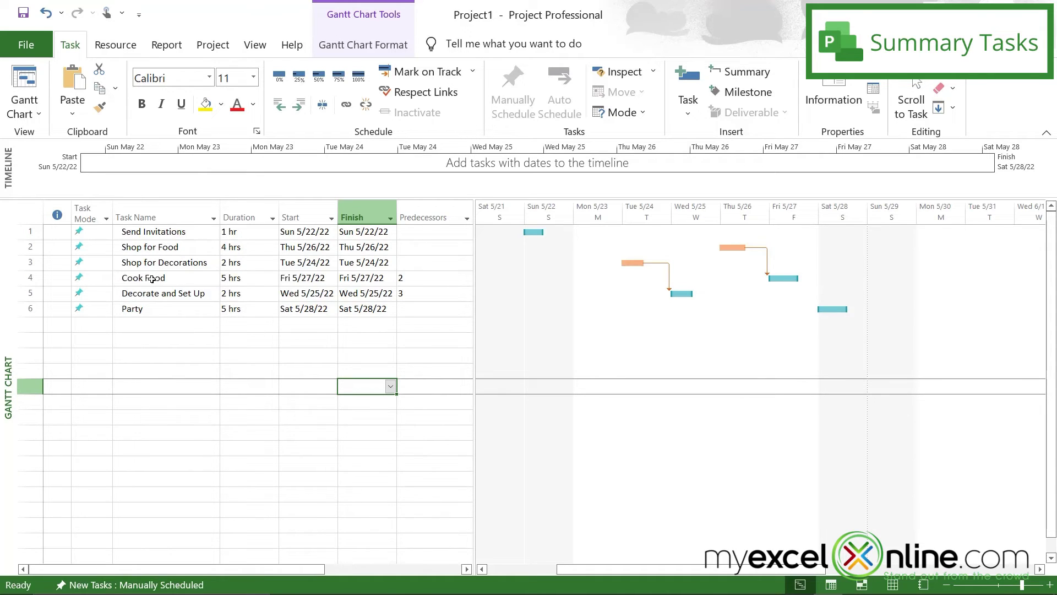
Make Cook Food a summary task and insert new blank subtask rows beneath it.
left_click(30, 277)
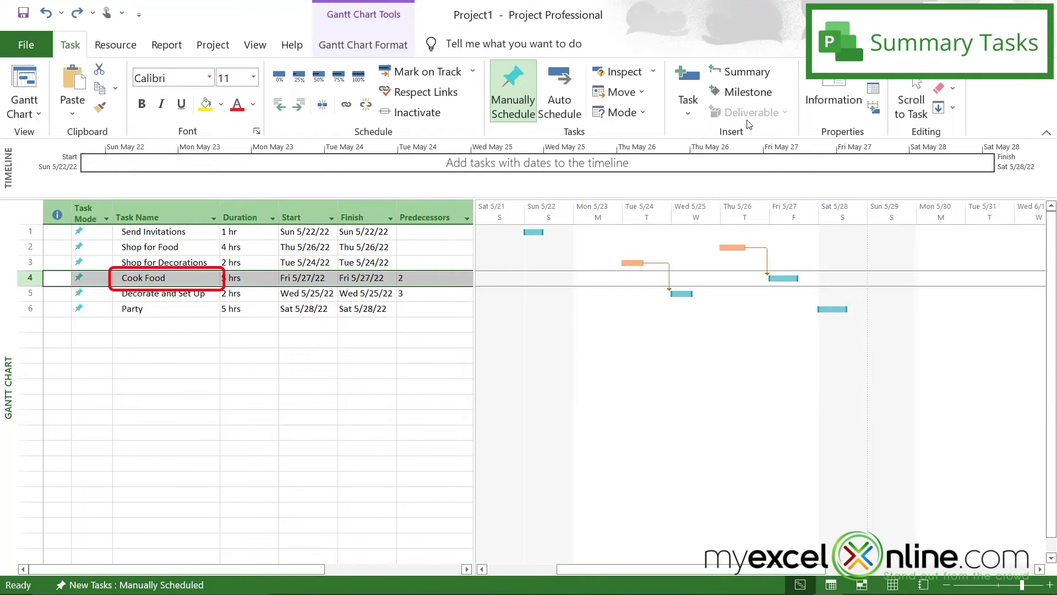
left_click(747, 72)
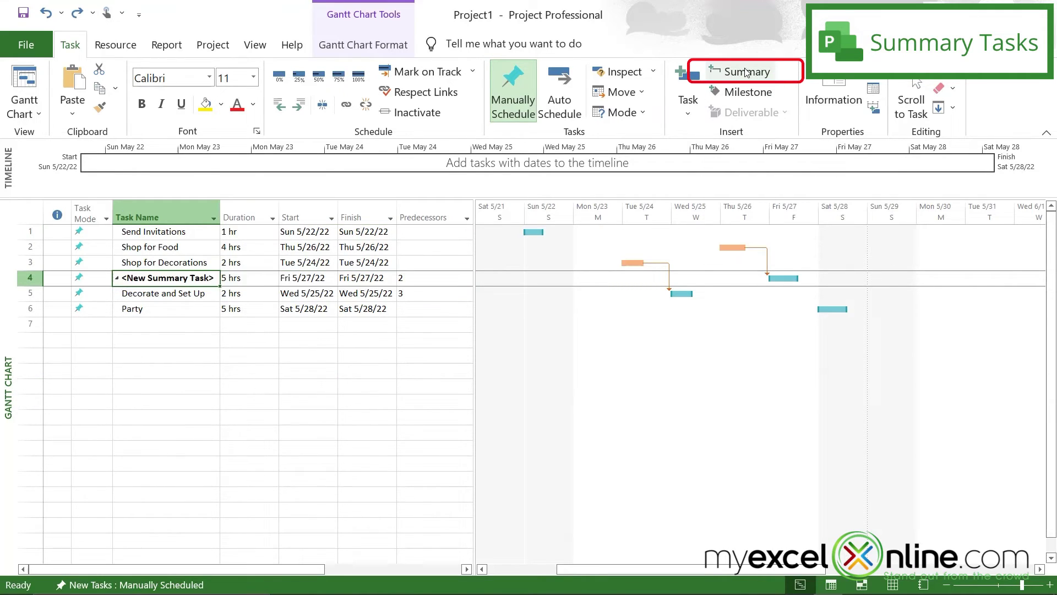
right_click(33, 298)
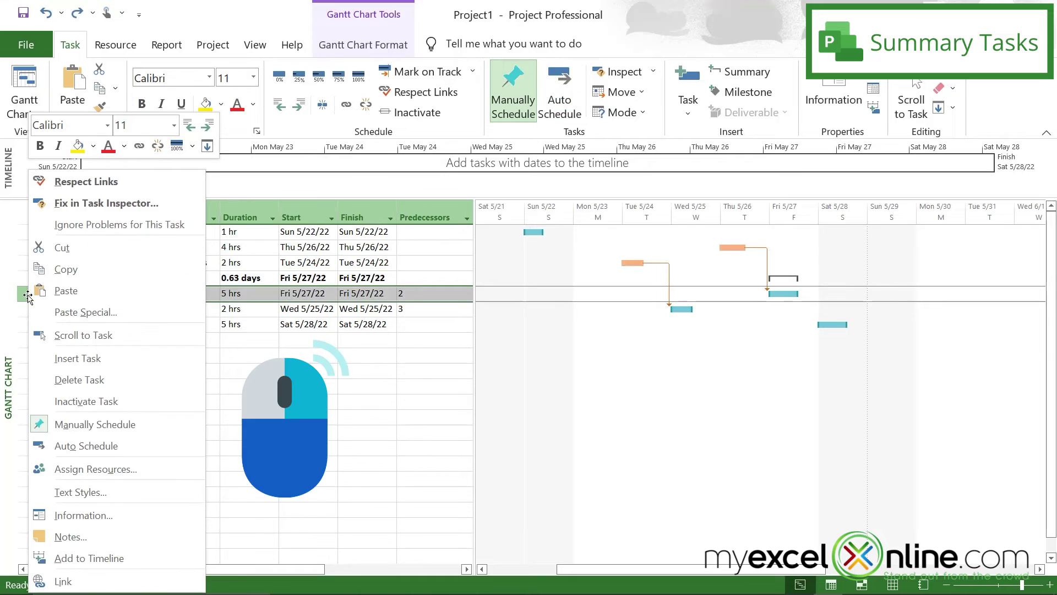
left_click(77, 358)
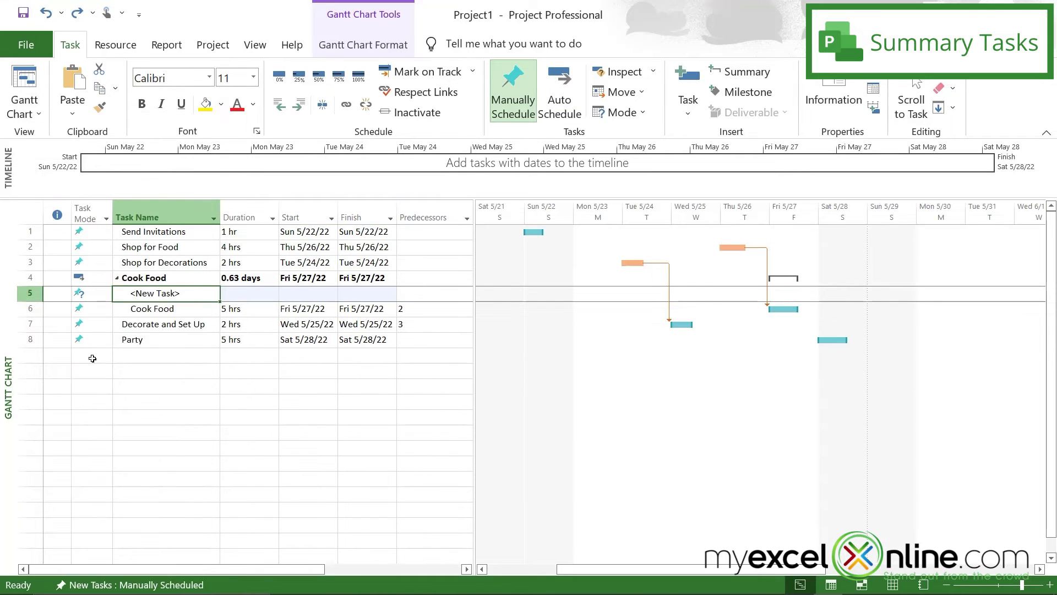
right_click(31, 293)
left_click(78, 358)
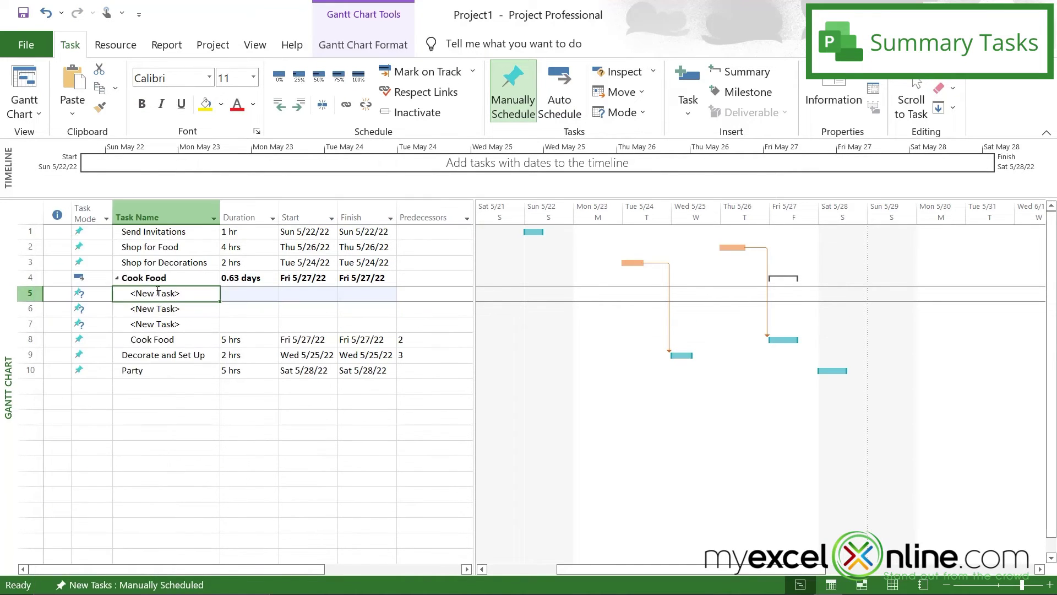
Add the Bake Cake subtask with a 1 hr duration starting Fri 5/27/22.
left_click(181, 297)
type("Bake Cake")
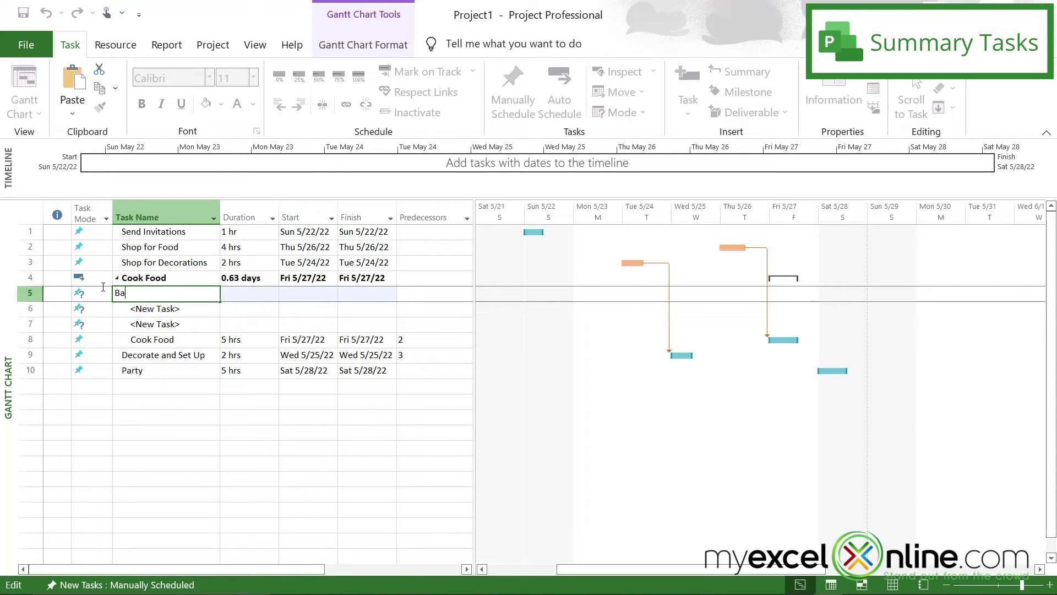
key("BackSpace")
key("BackSpace")
key("BackSpace")
key("BackSpace")
key("BackSpace")
key("BackSpace")
key("BackSpace")
type("ke Cake")
left_click(261, 293)
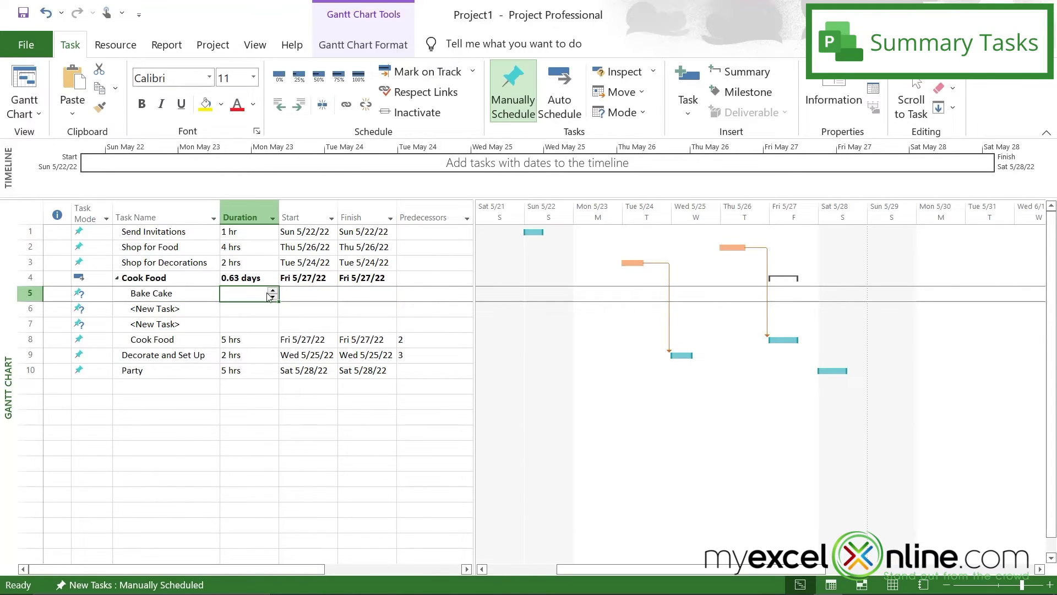
type("1 h")
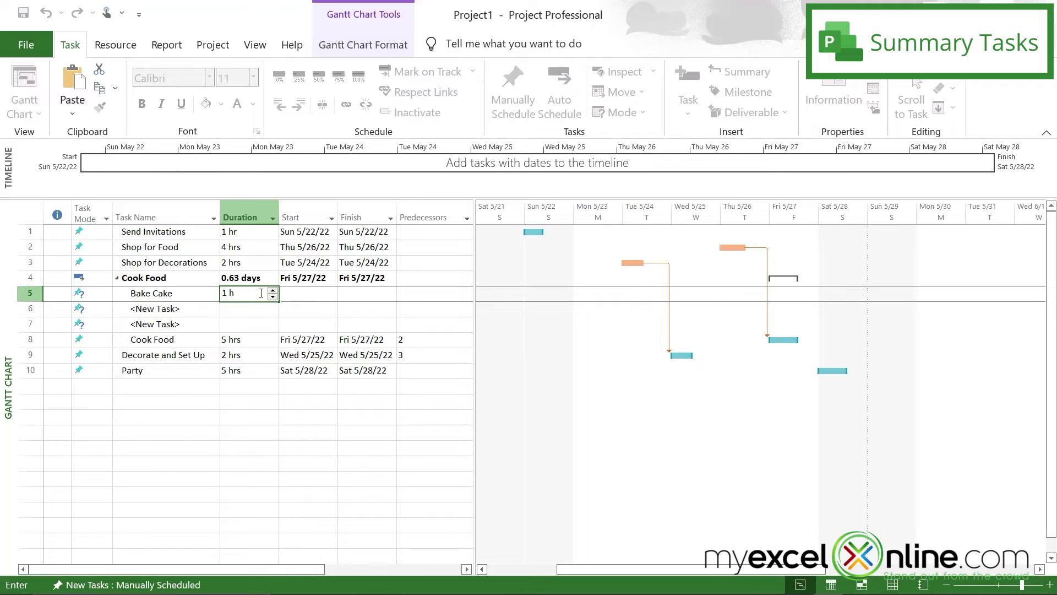
left_click(316, 293)
left_click(334, 293)
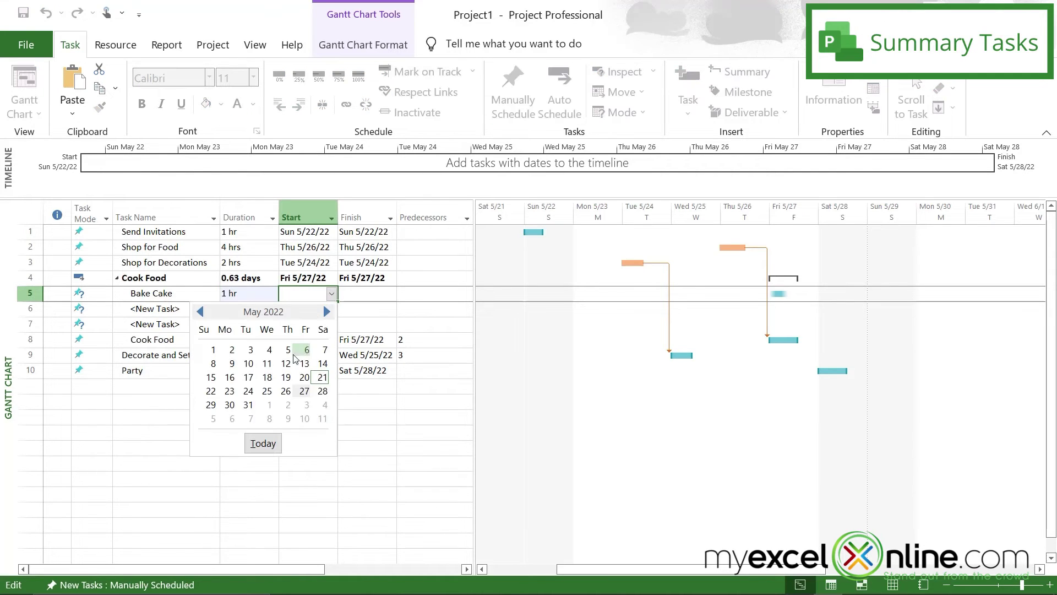
left_click(304, 392)
Add the Prep Salads and Prep Sides subtasks at 1 hr each.
left_click(115, 301)
type("Prep ")
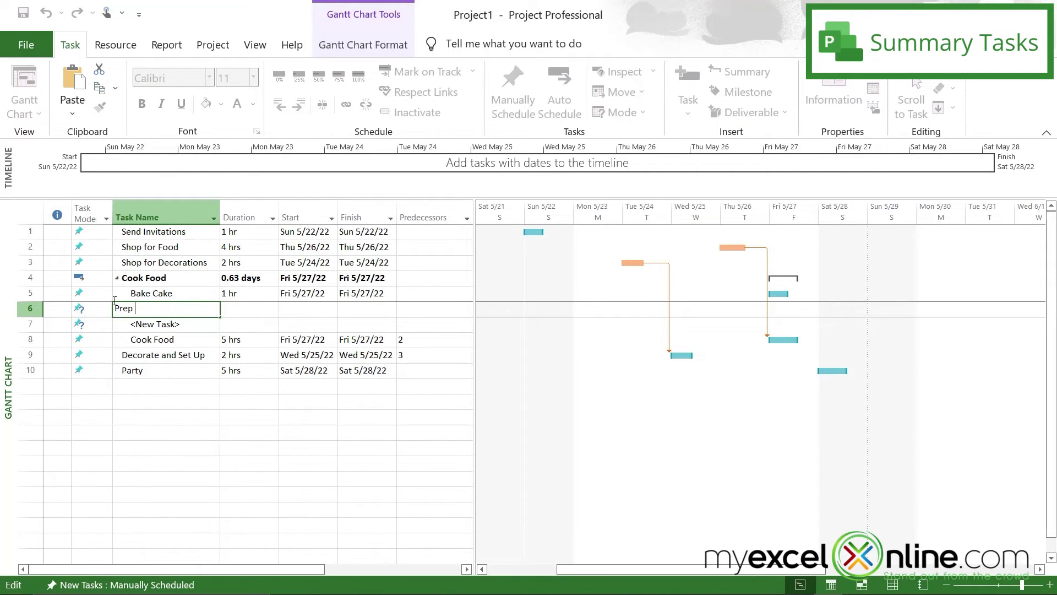
type("Salads")
left_click(243, 309)
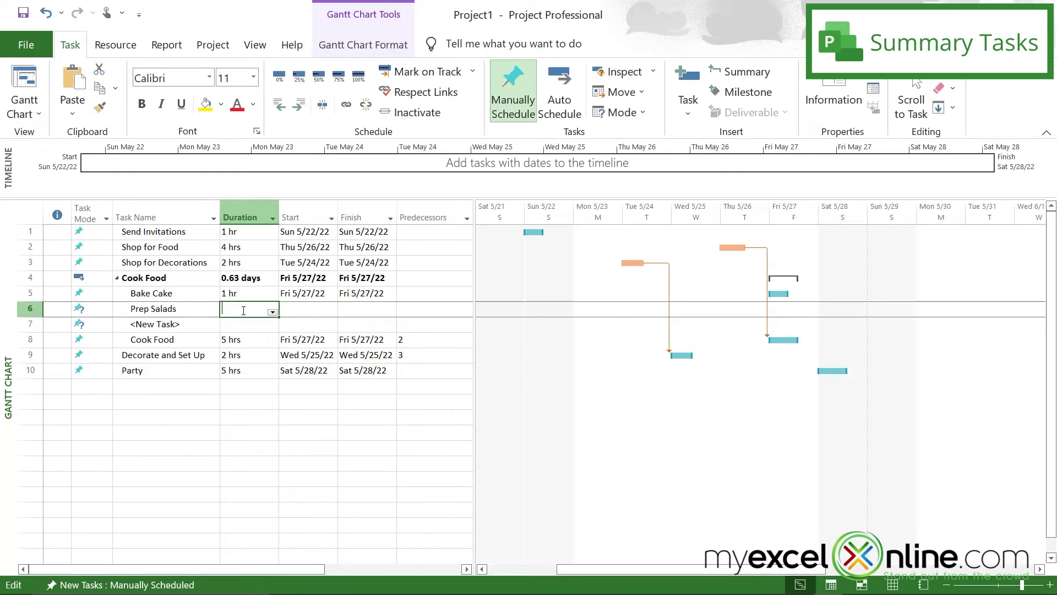
type("1 hr")
key("Tab")
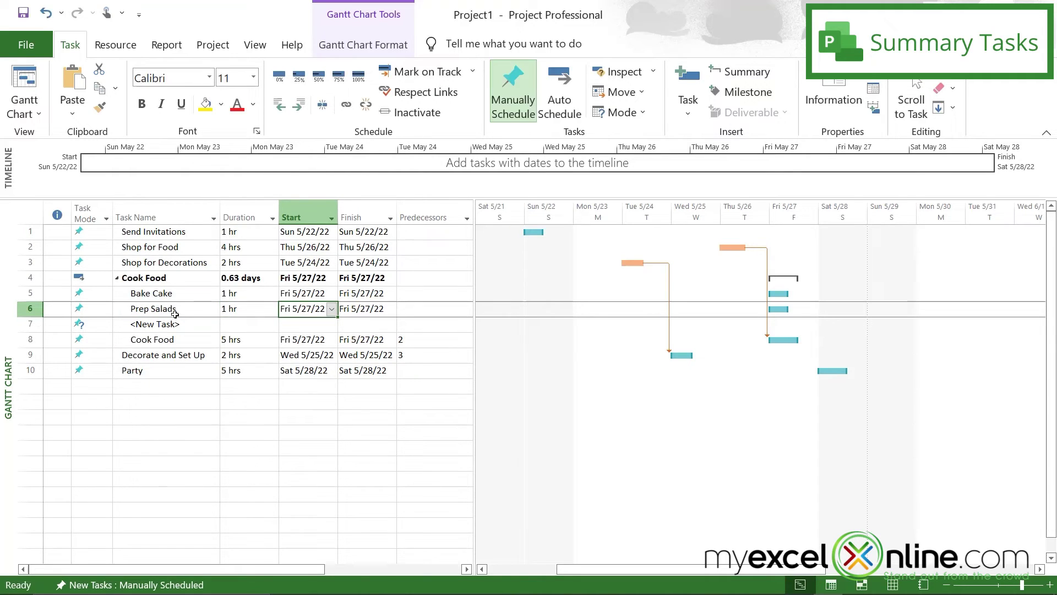
left_click(121, 324)
type("Prep Sides")
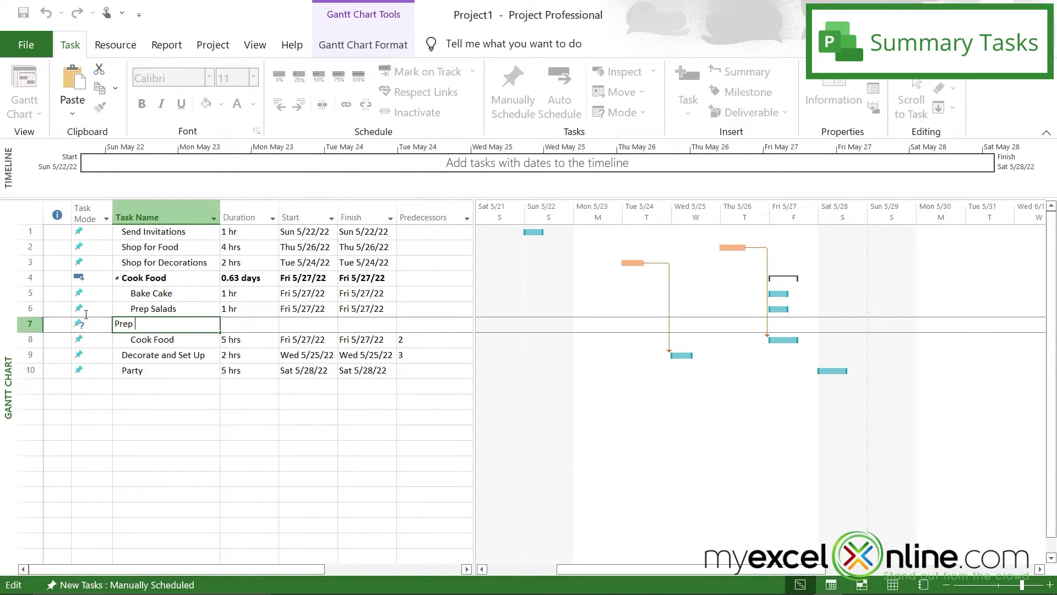
left_click(234, 324)
type("1")
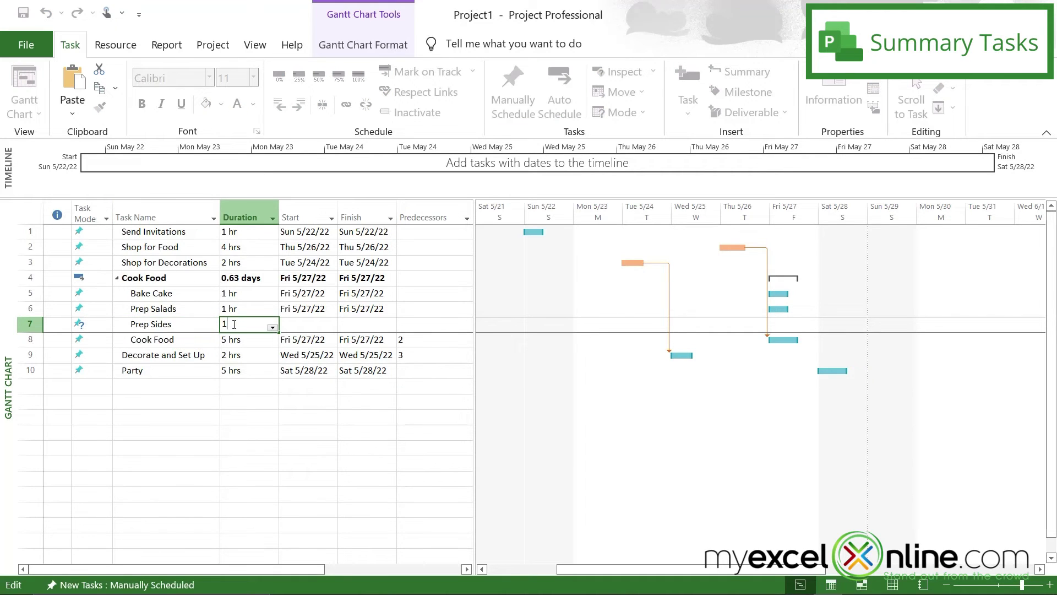
type(" hr")
key("Tab")
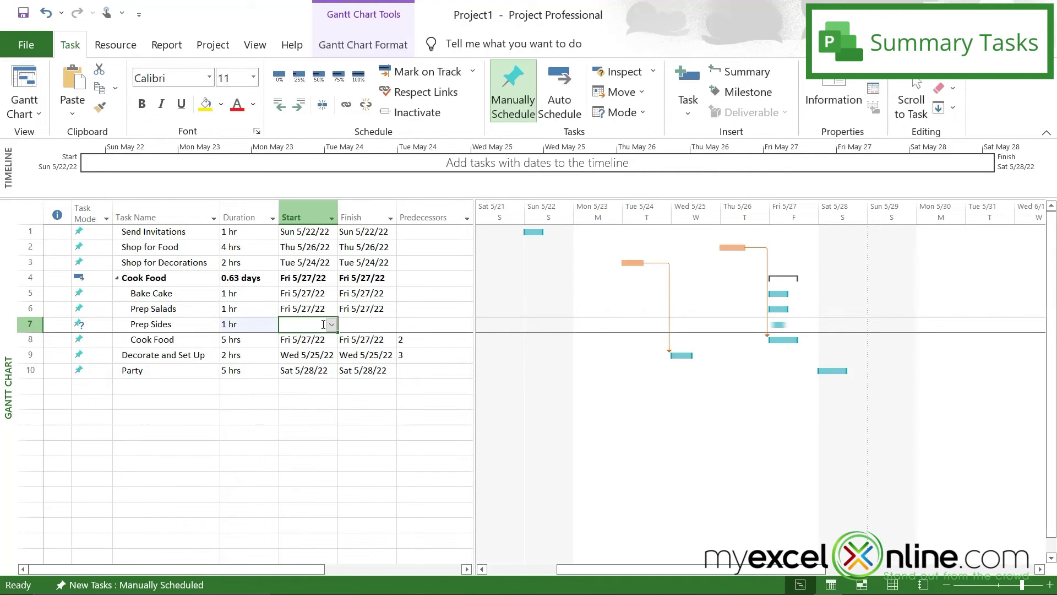
Rename the old Cook Food row to Prep Appetizers with a 2 hrs duration.
left_click(159, 342)
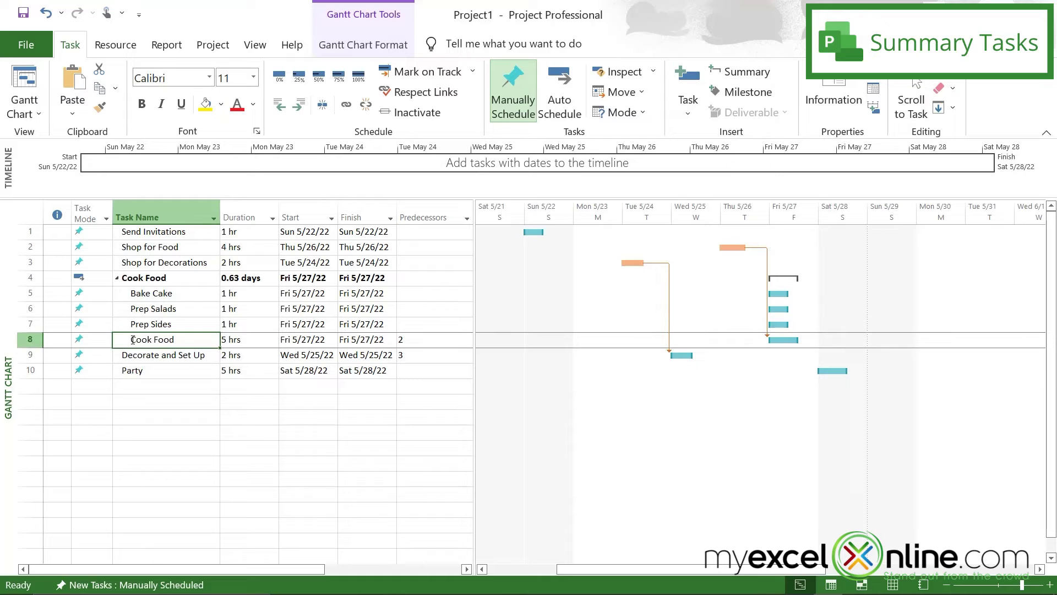
type("Prep Appe")
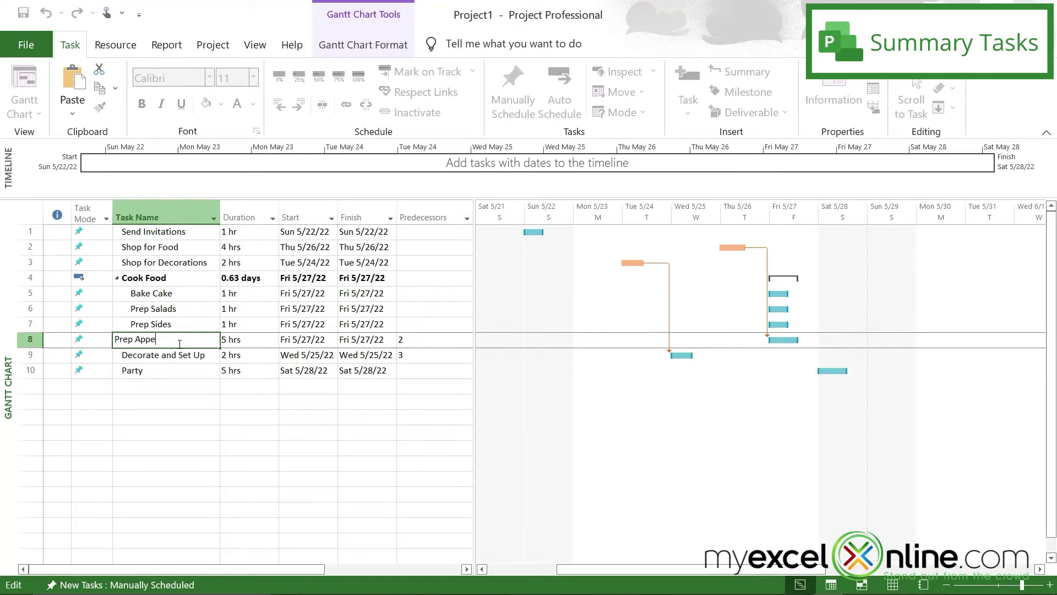
type("tizers")
key("Tab")
type("2")
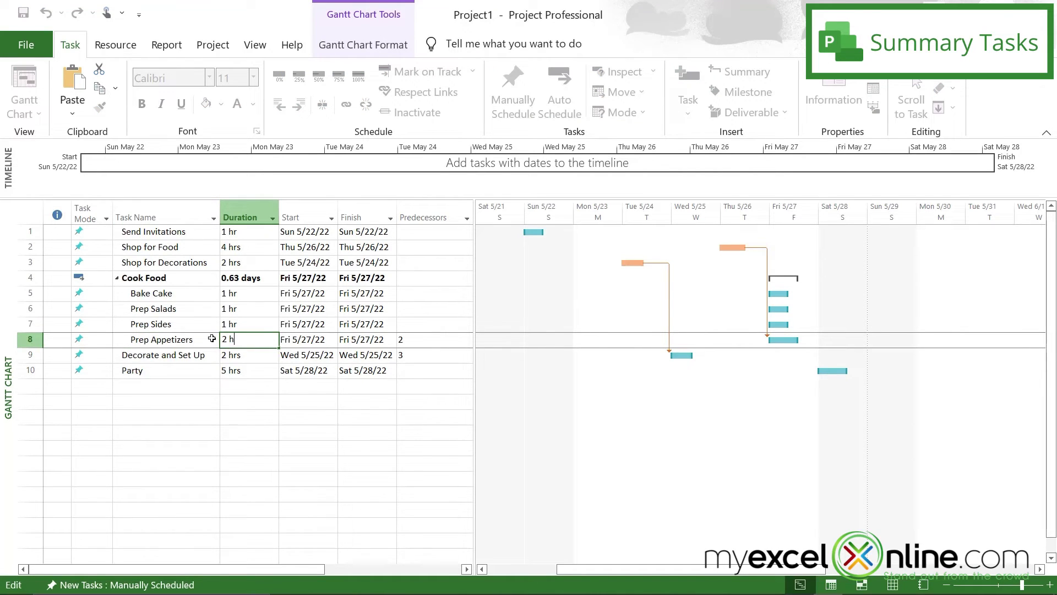
type(" h")
left_click(306, 401)
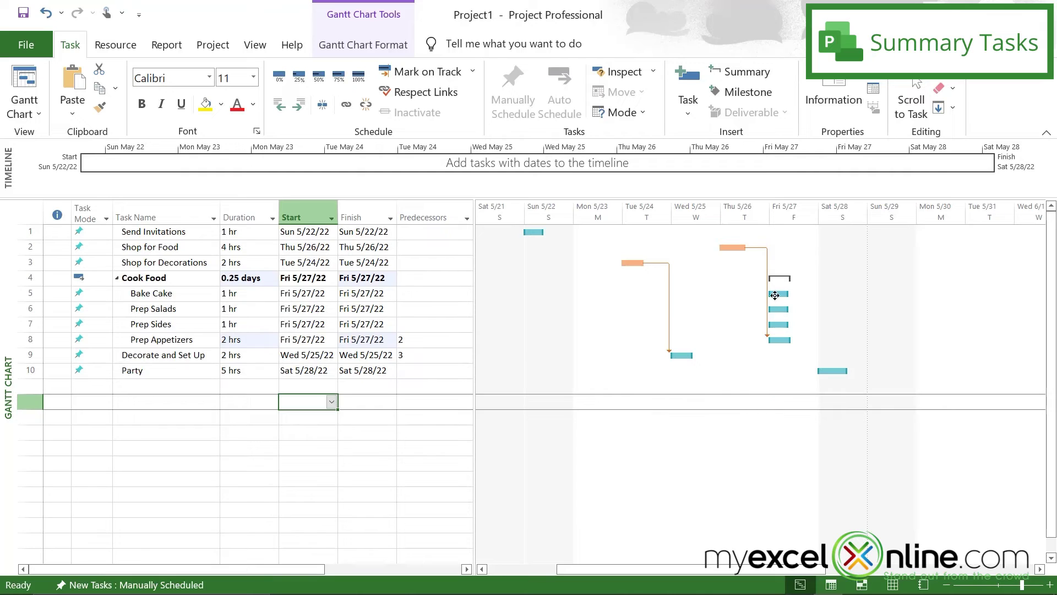
Drag Prep Sides to Saturday 5/28, then undo the move.
left_click(779, 340)
left_click_drag(778, 324, 832, 320)
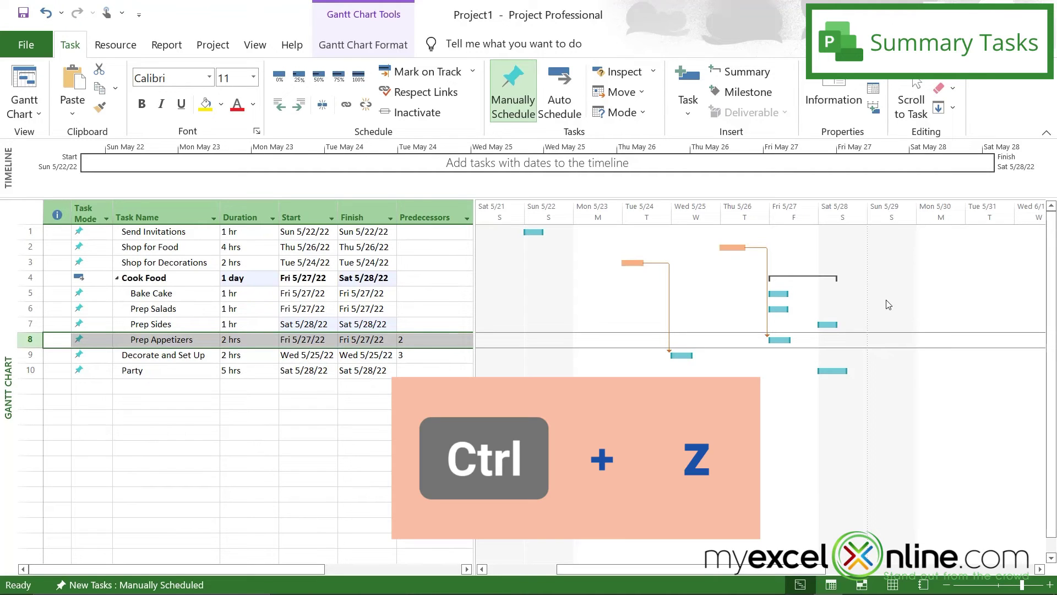
key("ctrl+z")
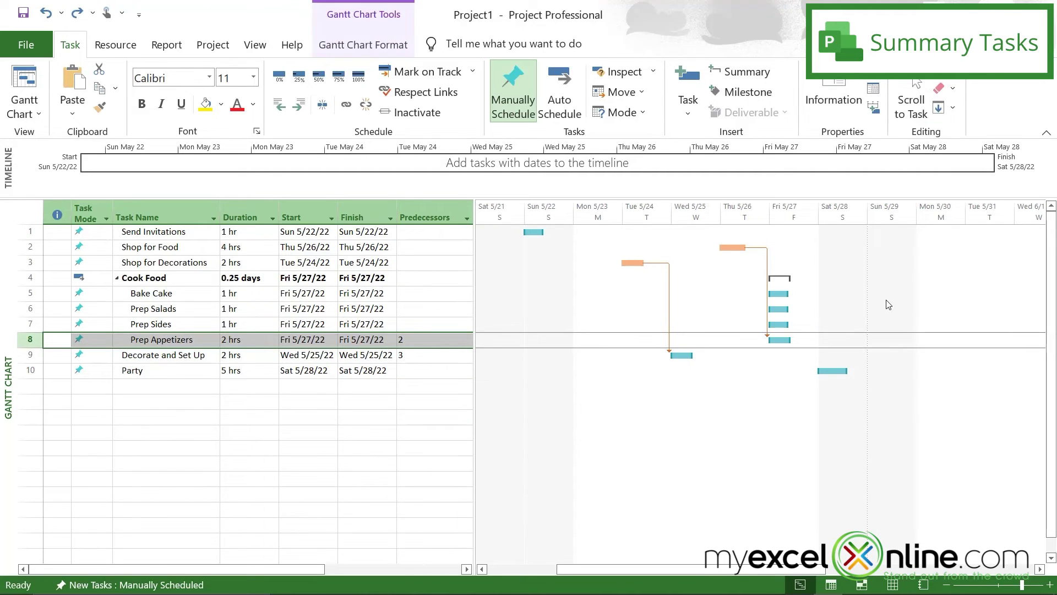
Change Cook Food's duration to 5 hrs.
left_click(270, 279)
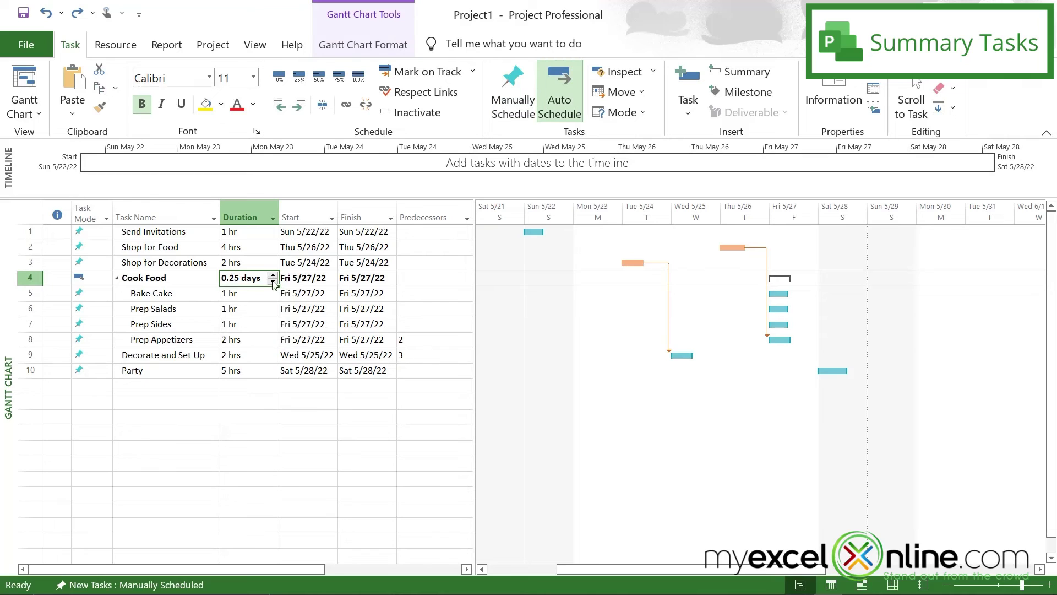
left_click_drag(263, 279, 183, 275)
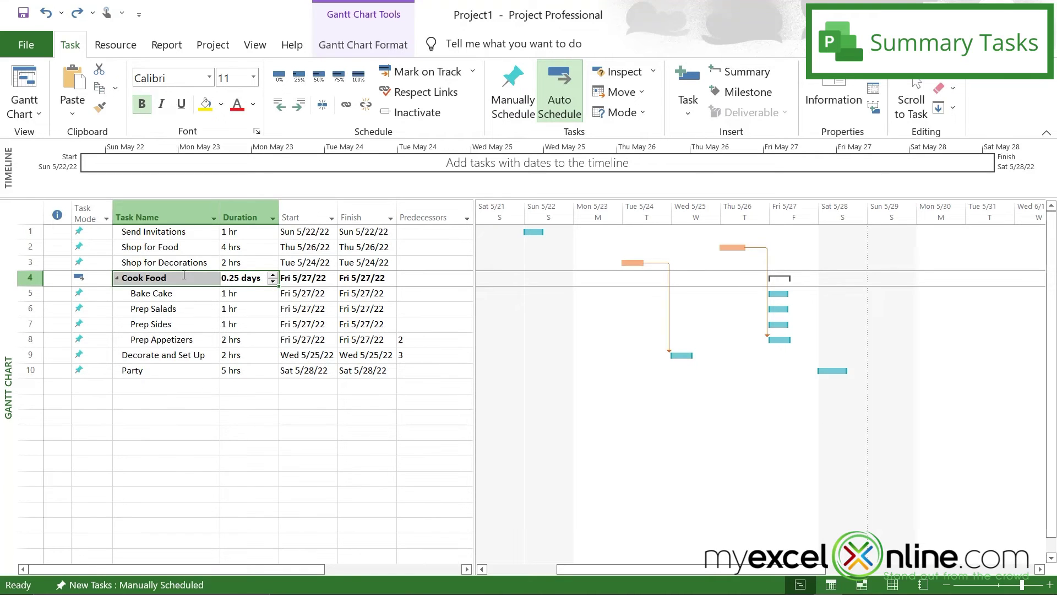
left_click(250, 276)
type("5 h")
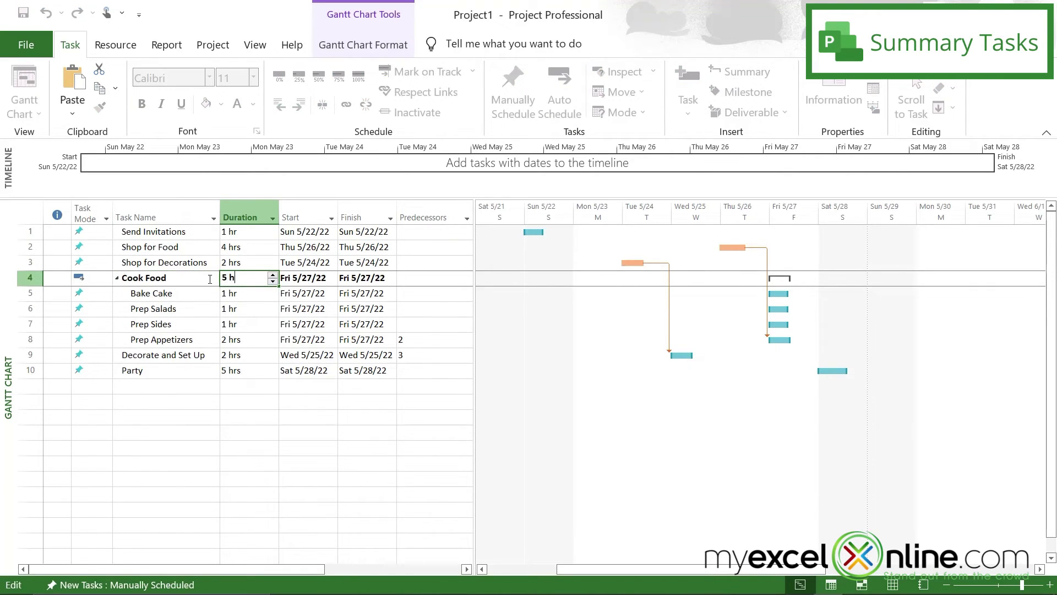
left_click(249, 401)
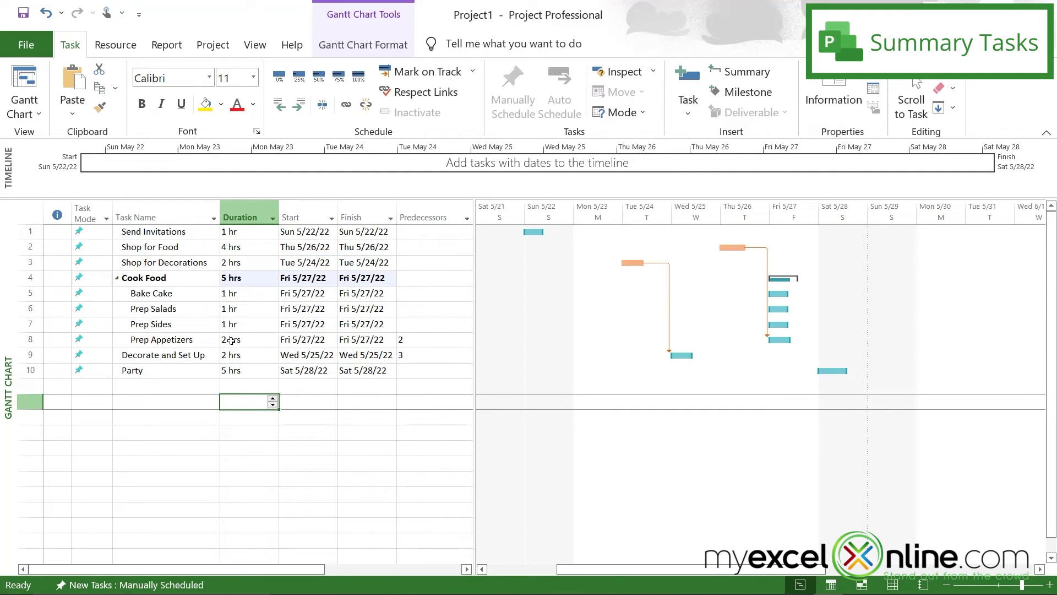
Delete the Prep Sides task and lower Cook Food's duration to 4 hrs.
left_click(25, 324)
right_click(25, 324)
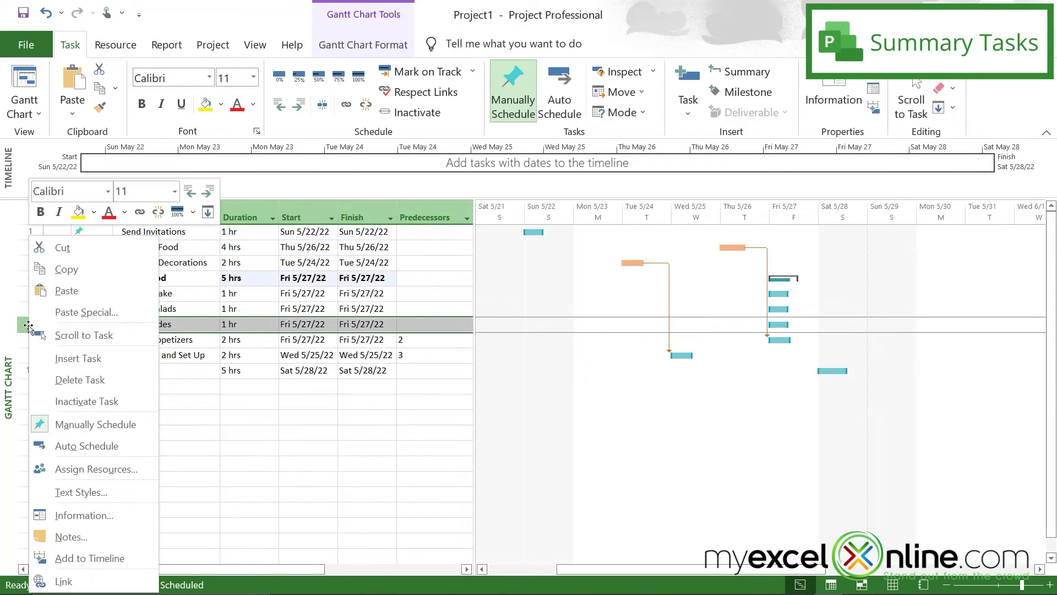
left_click(80, 379)
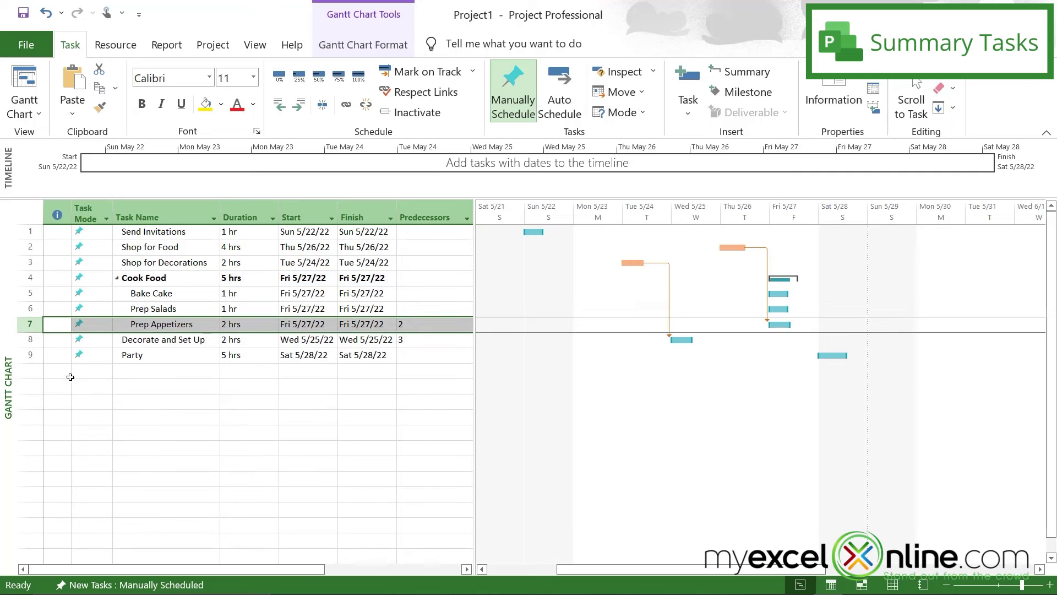
mouse_move(248, 279)
left_mouse_down()
mouse_move(194, 276)
mouse_move(245, 279)
left_mouse_up()
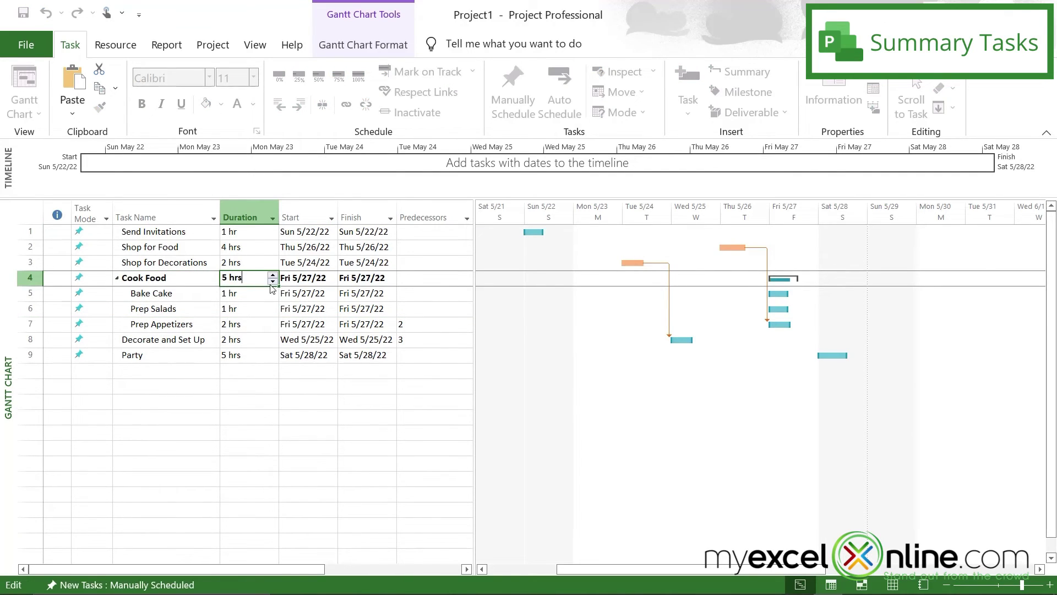
left_click(272, 281)
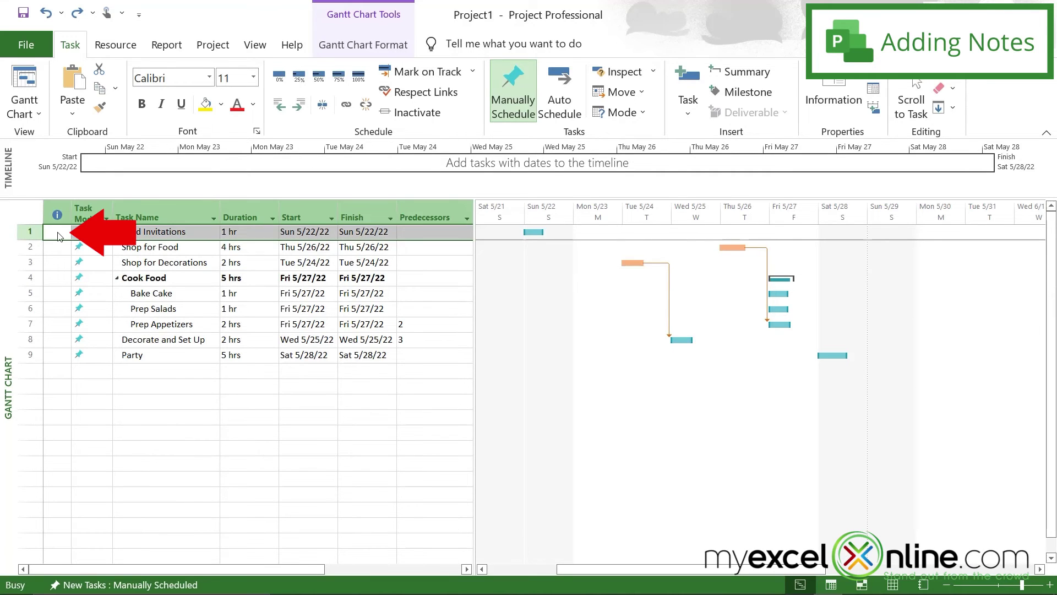
Enter 'See Outlook List of Names' in the Notes of Send Invitations' task details and confirm.
double_click(58, 232)
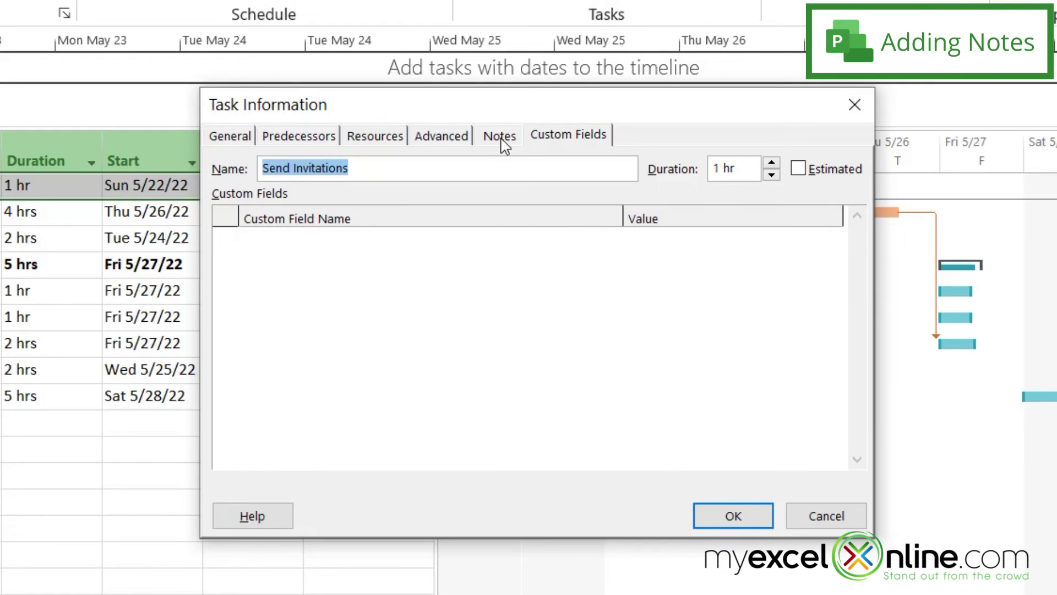
left_click(499, 136)
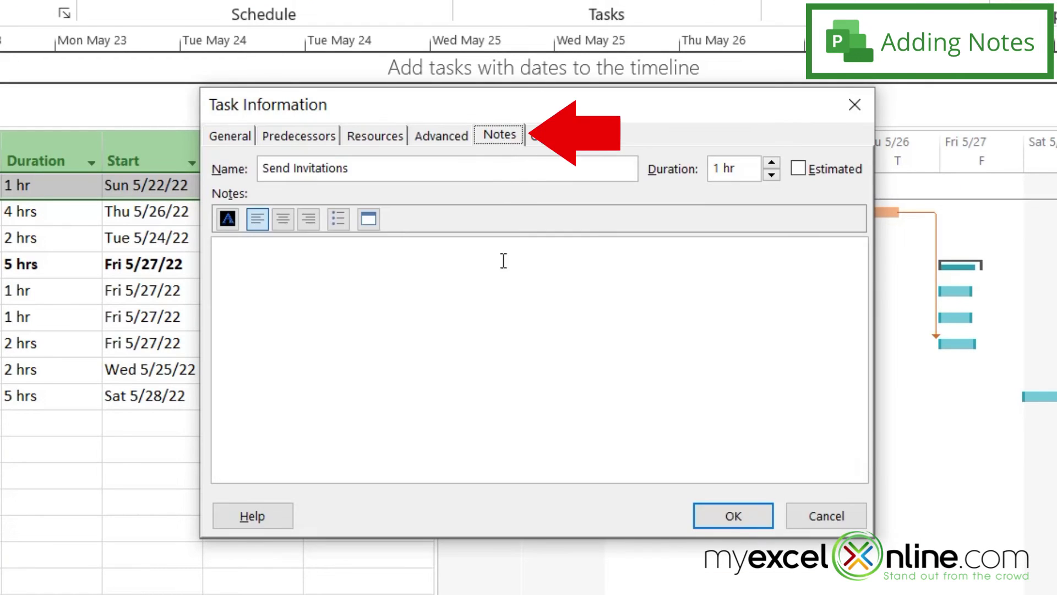
left_click(272, 295)
type("S")
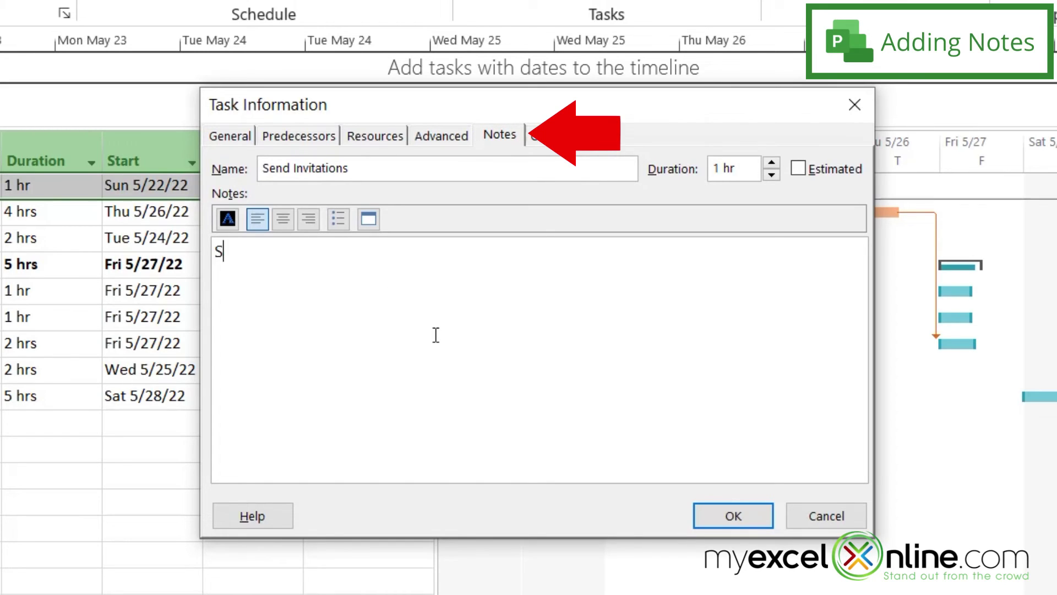
type("ee Outlook List of Names")
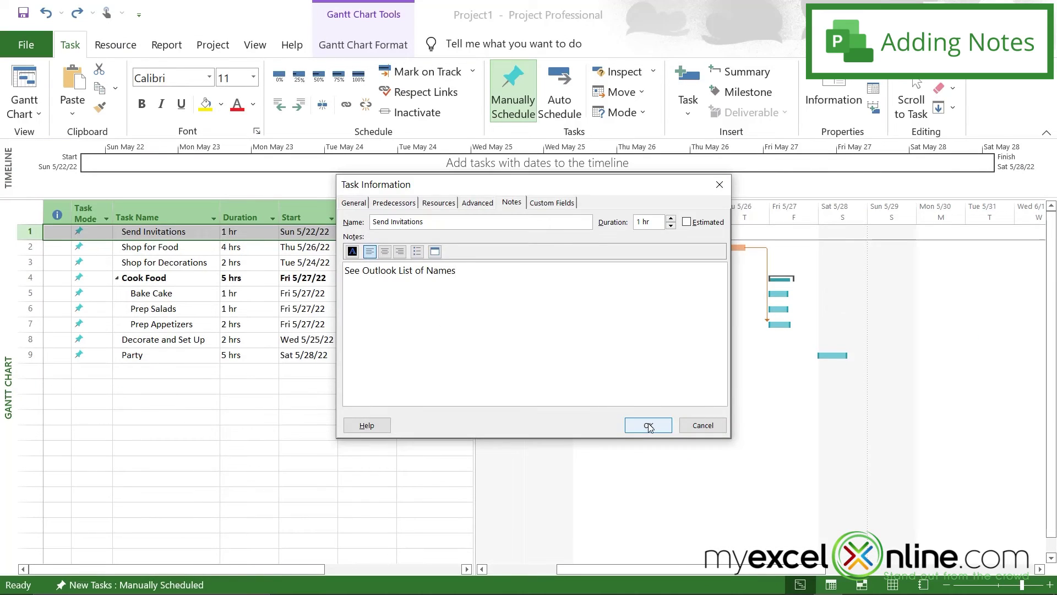
left_click(733, 516)
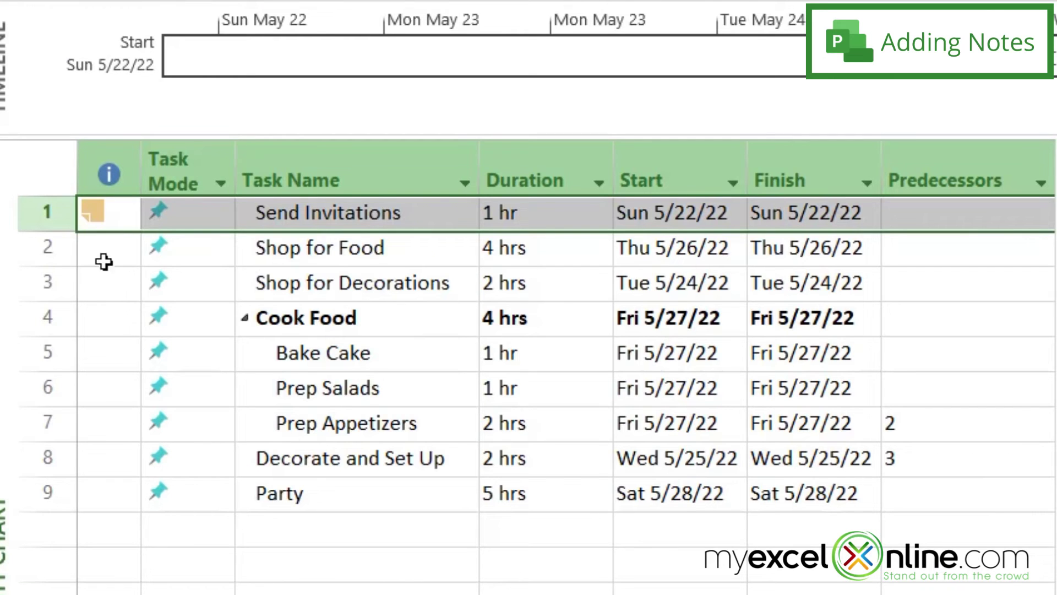
mouse_move(95, 223)
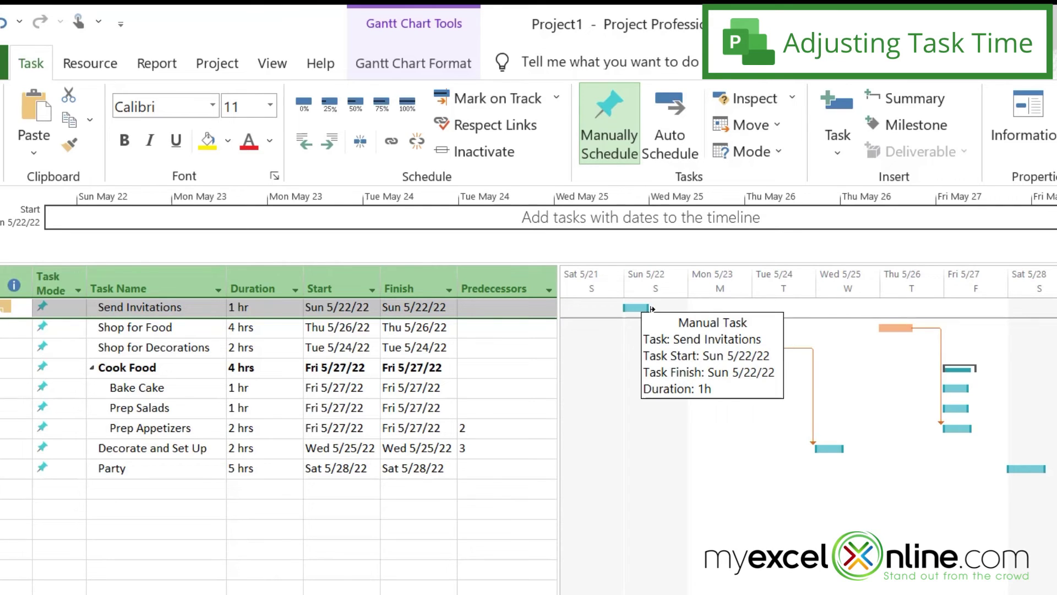
Stretch the Send Invitations and Prep Appetizers Gantt bars to 8 hrs each.
left_click_drag(651, 308, 678, 314)
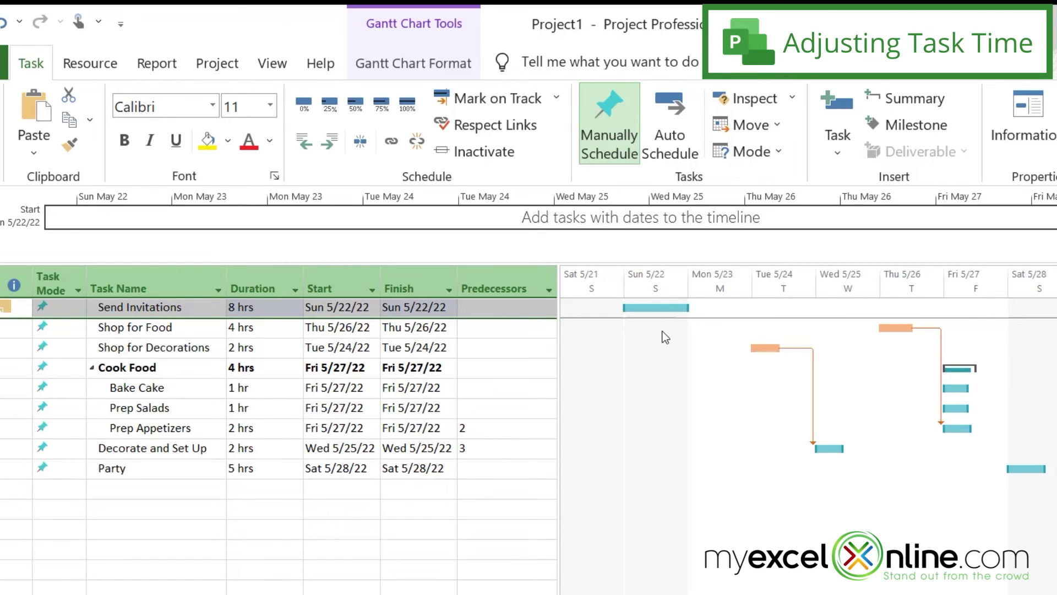
left_click(958, 429)
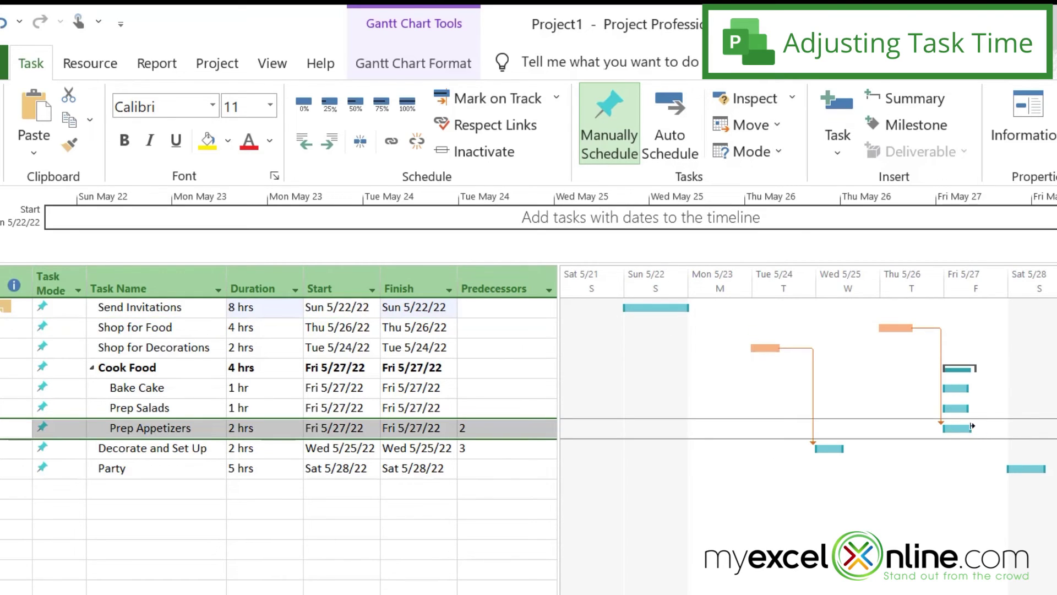
left_click_drag(973, 428, 1009, 428)
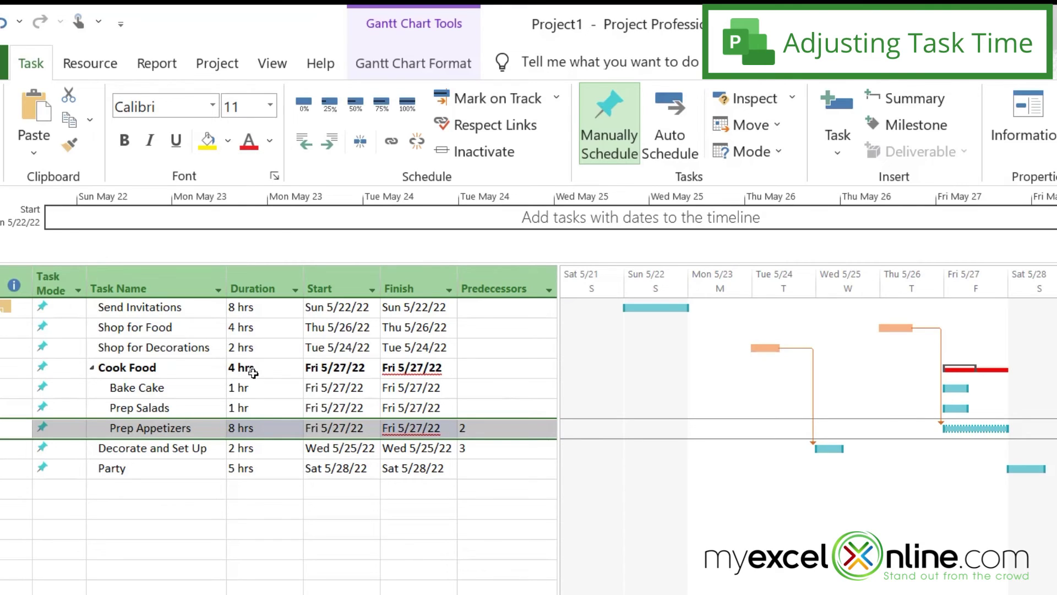
Enter 8 hrs as Cook Food's duration.
left_click(253, 373)
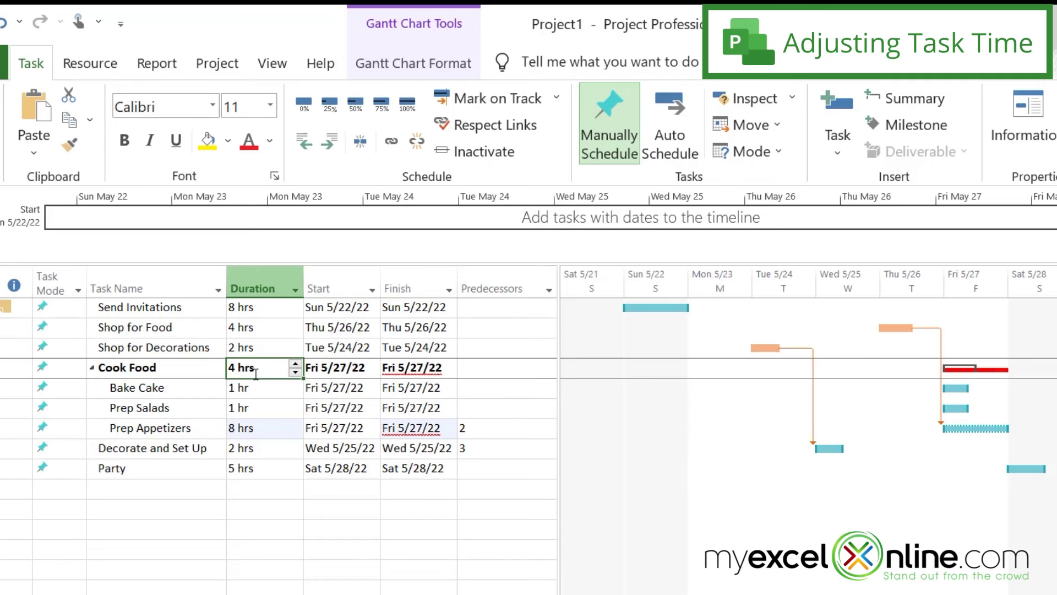
type("8")
key("Tab")
key("Tab")
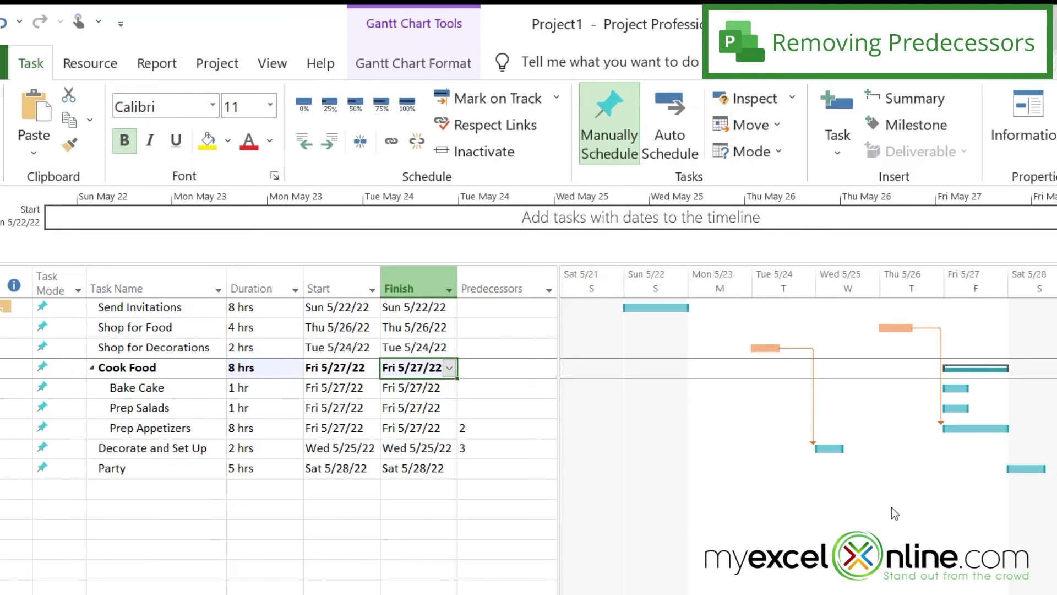
Clear predecessor 2 from Prep Appetizers' Predecessors cell.
left_click(469, 429)
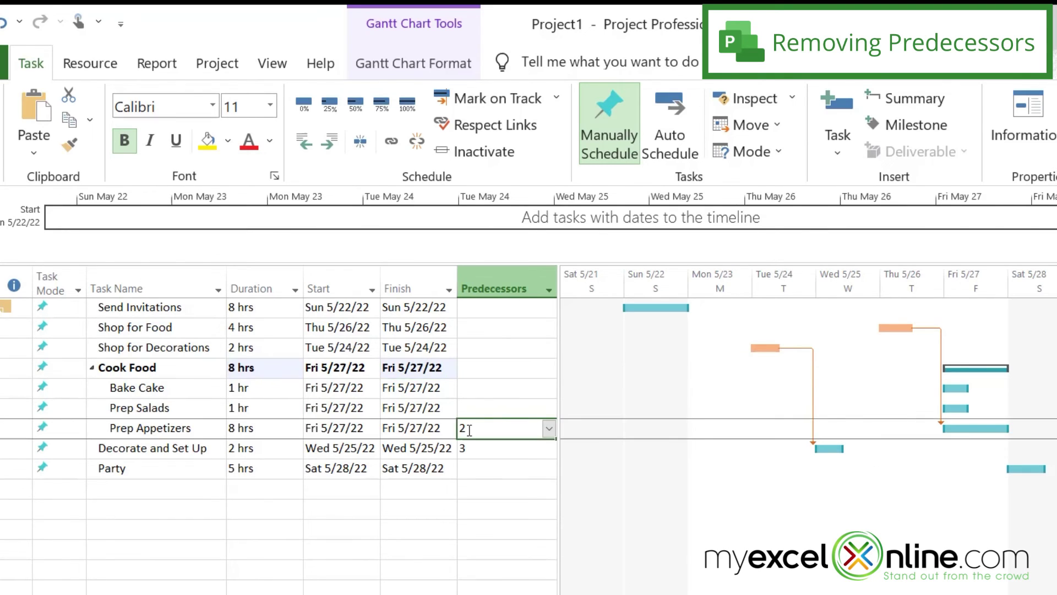
key("BackSpace")
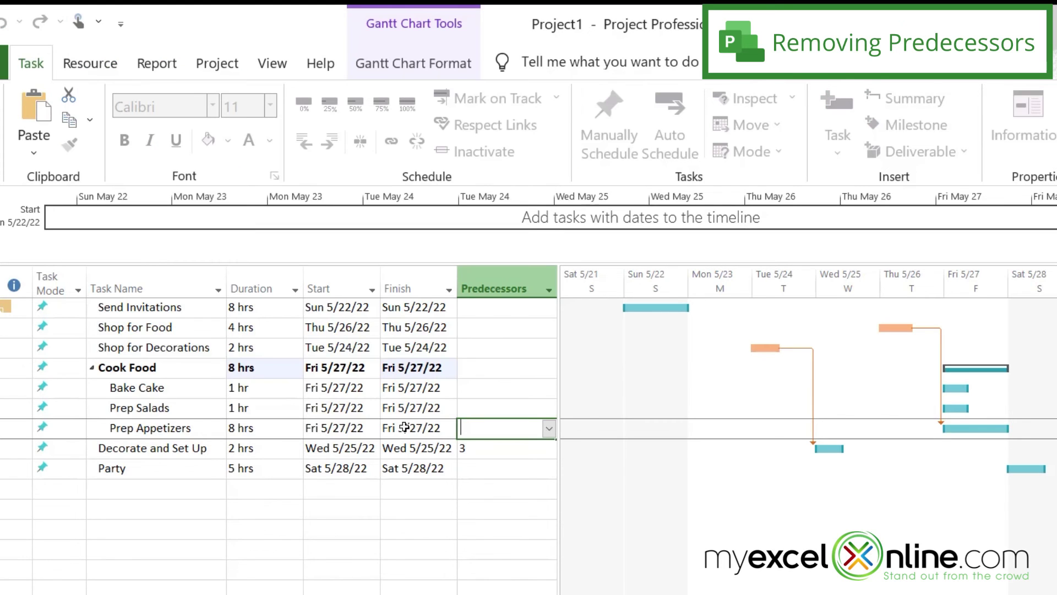
key("Tab")
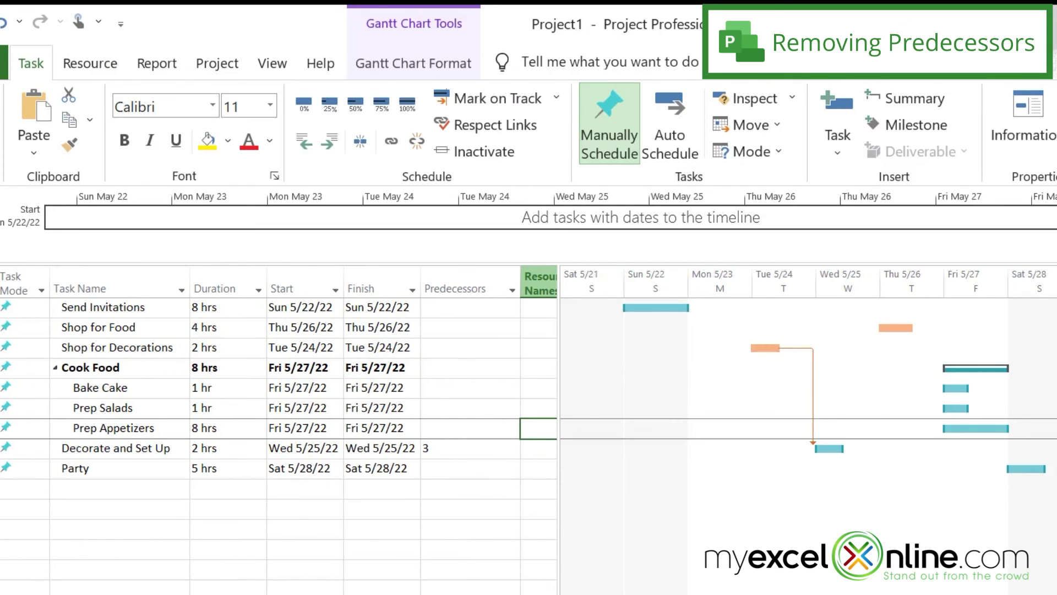
scroll(480, 425, "left", 1)
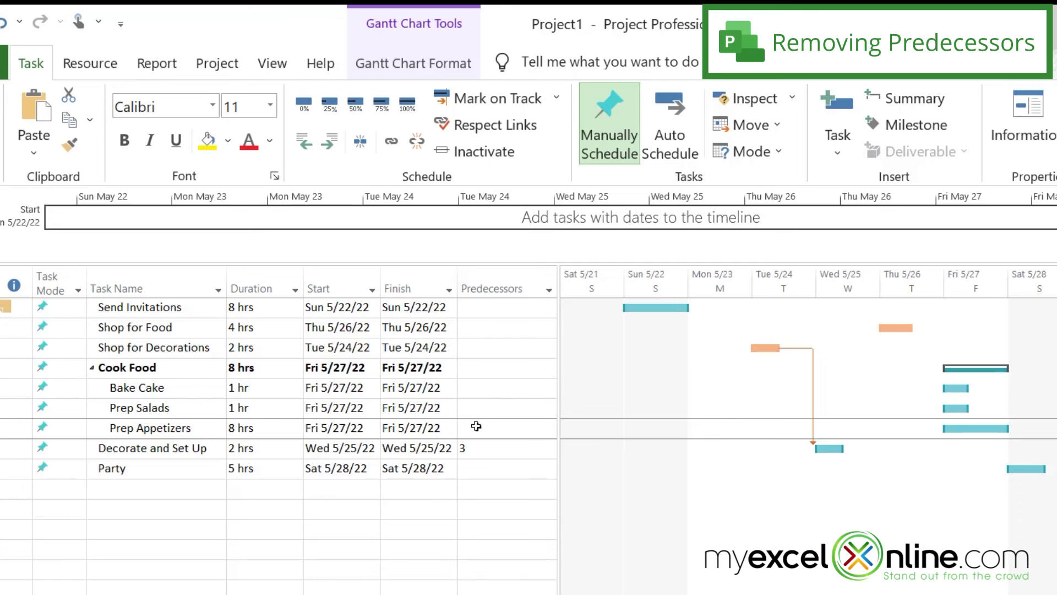
left_click(472, 430)
Inactivate Send Invitations, then reactivate it so it stays active.
key("ctrl+a")
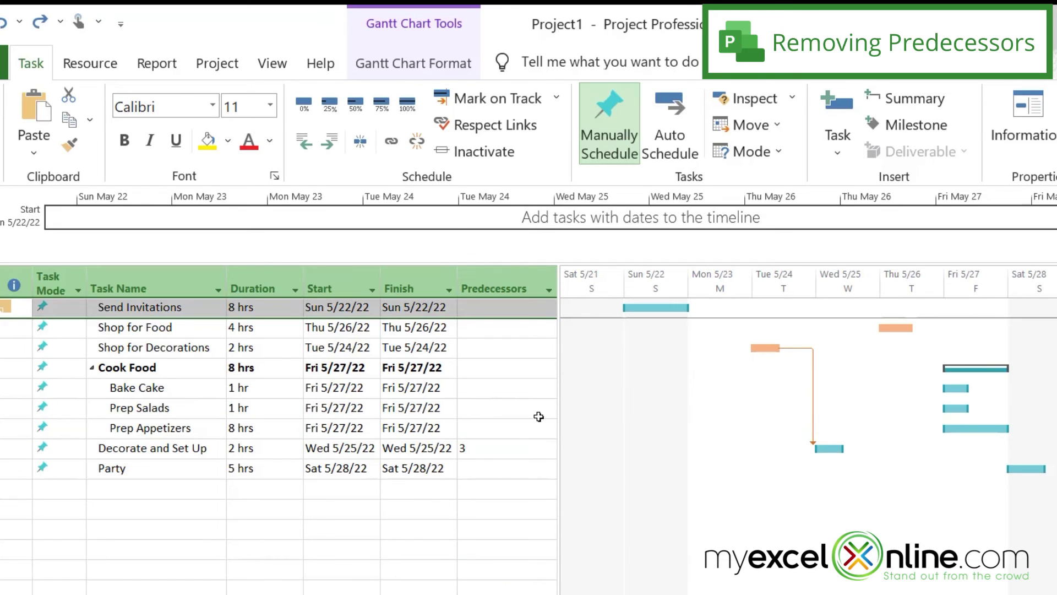
left_click(477, 153)
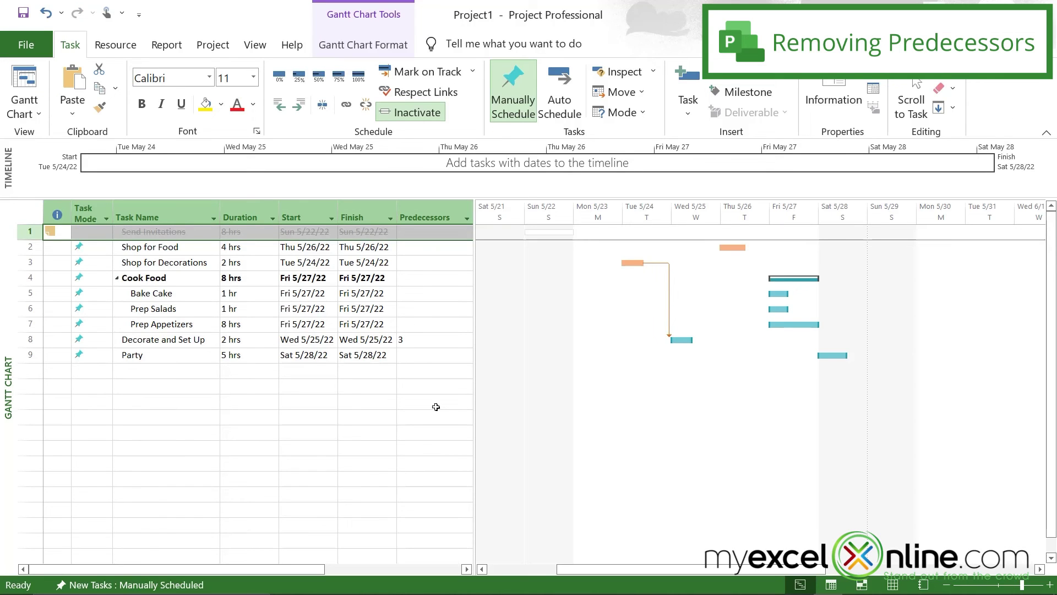
left_click(435, 247)
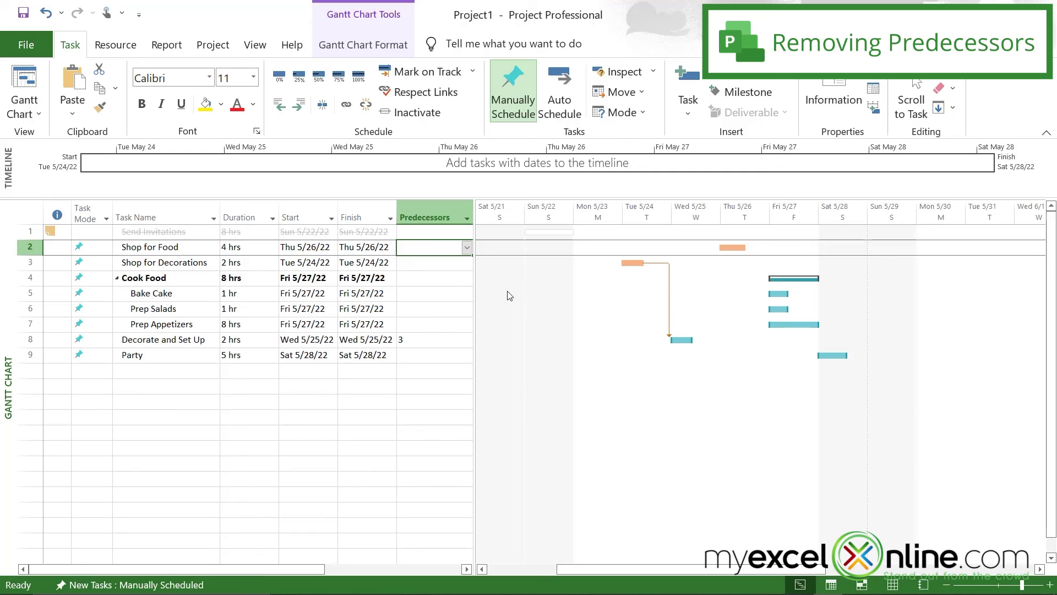
left_click(31, 231)
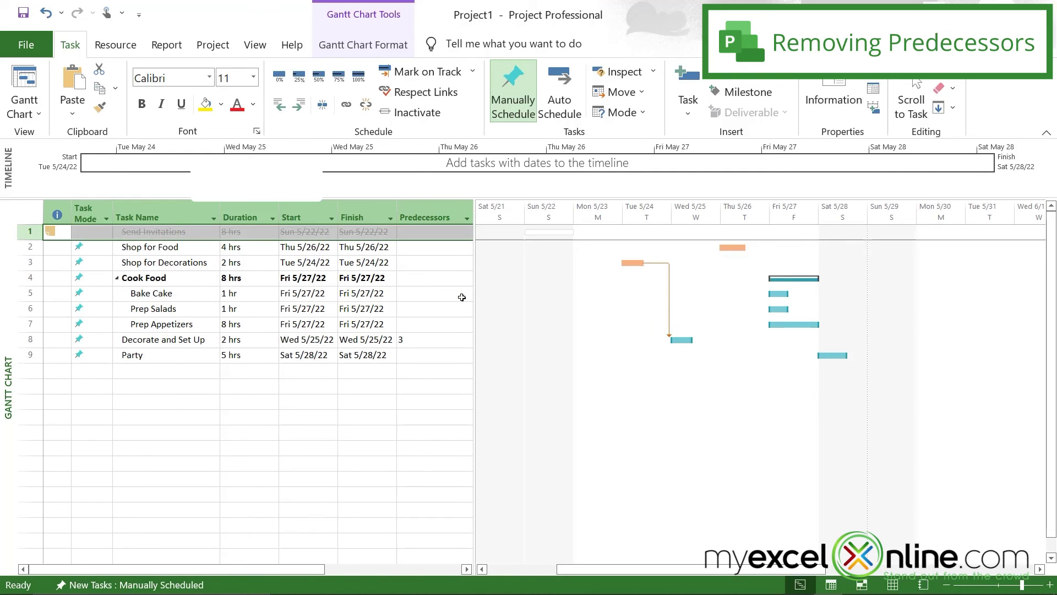
left_click(408, 113)
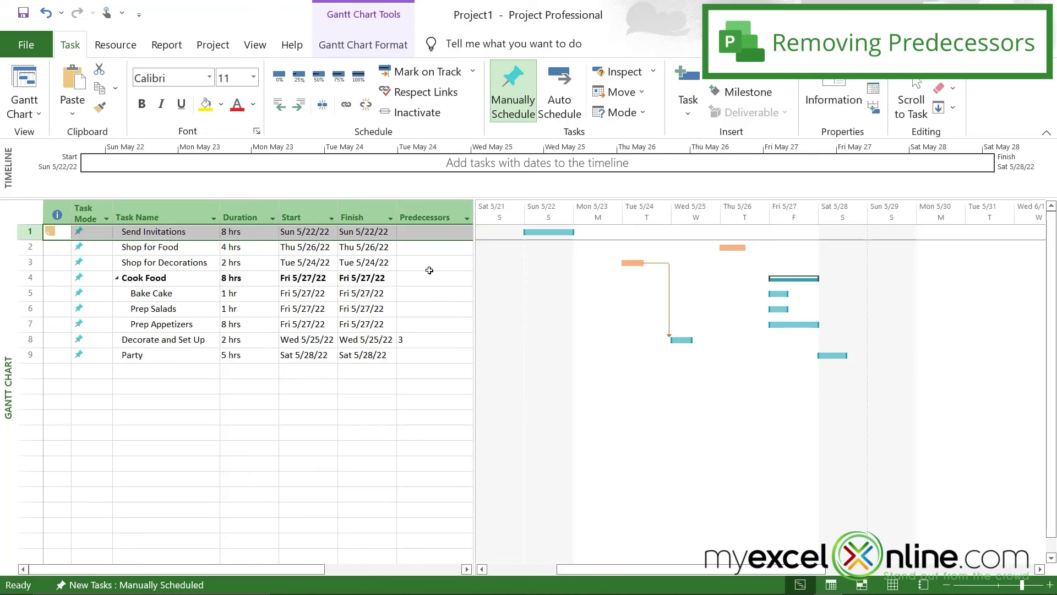
Save As with Project1 renamed to 'microsoft project tutorial 2022'.
left_click(26, 45)
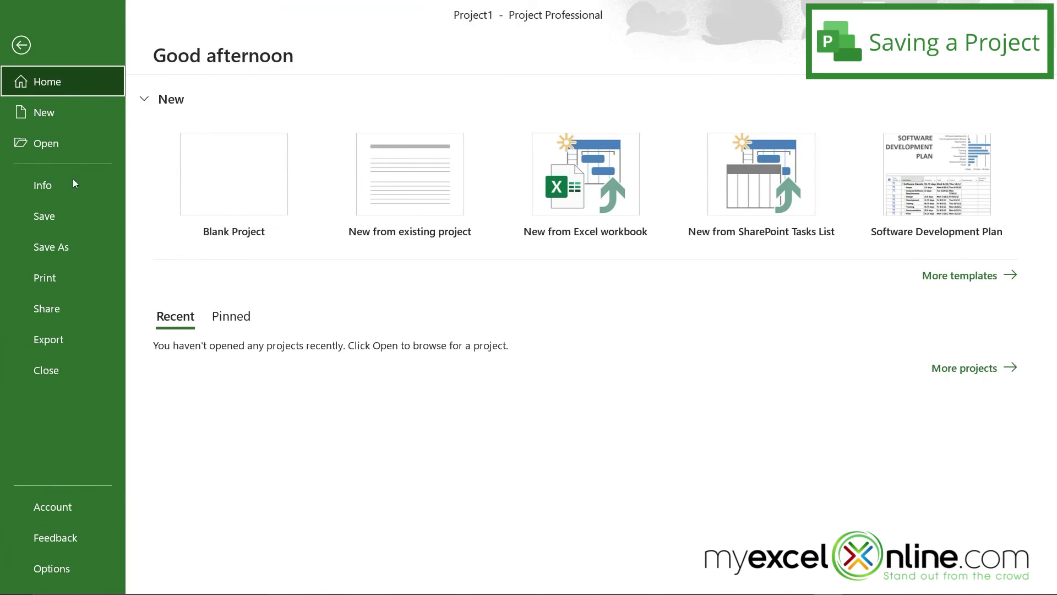
left_click(46, 248)
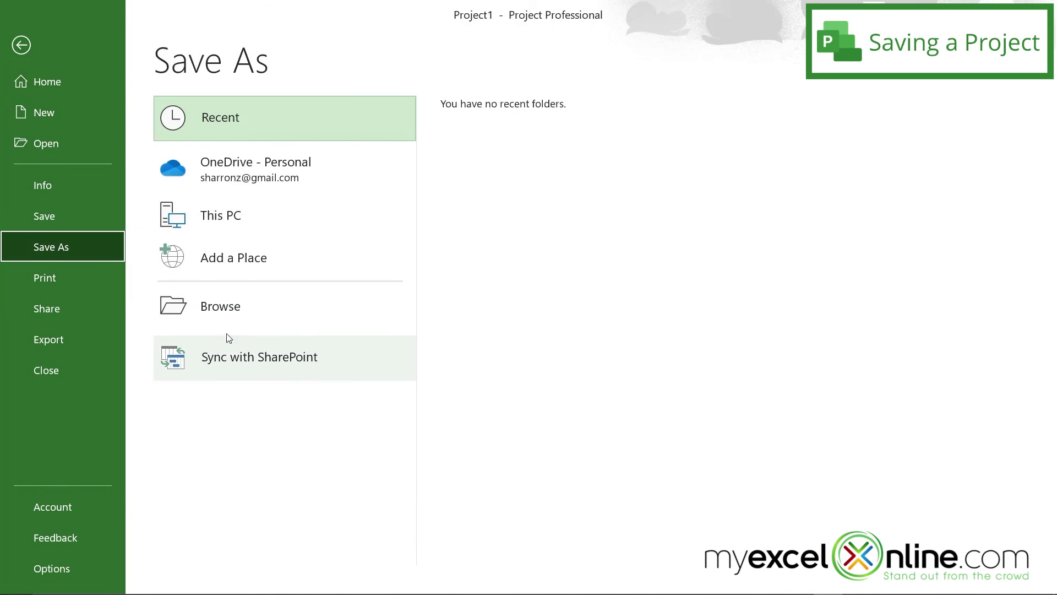
left_click(220, 307)
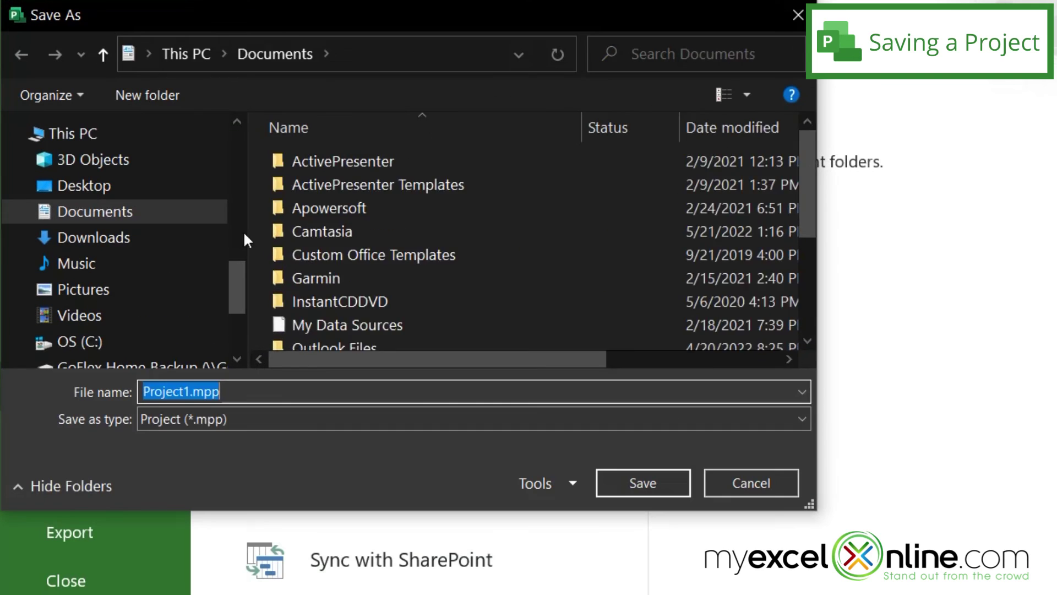
left_click(179, 391)
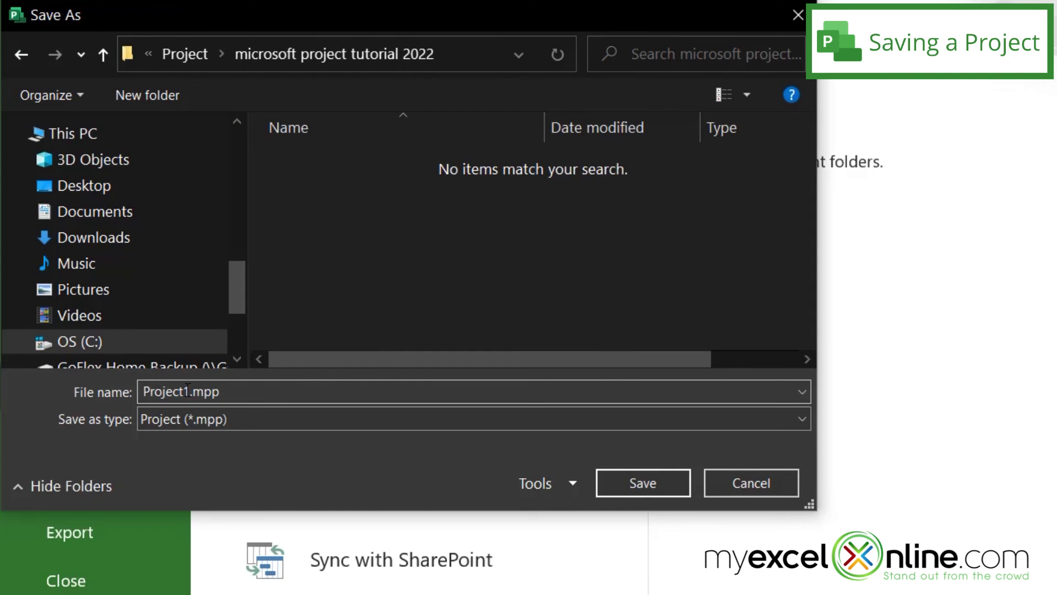
double_click(187, 390)
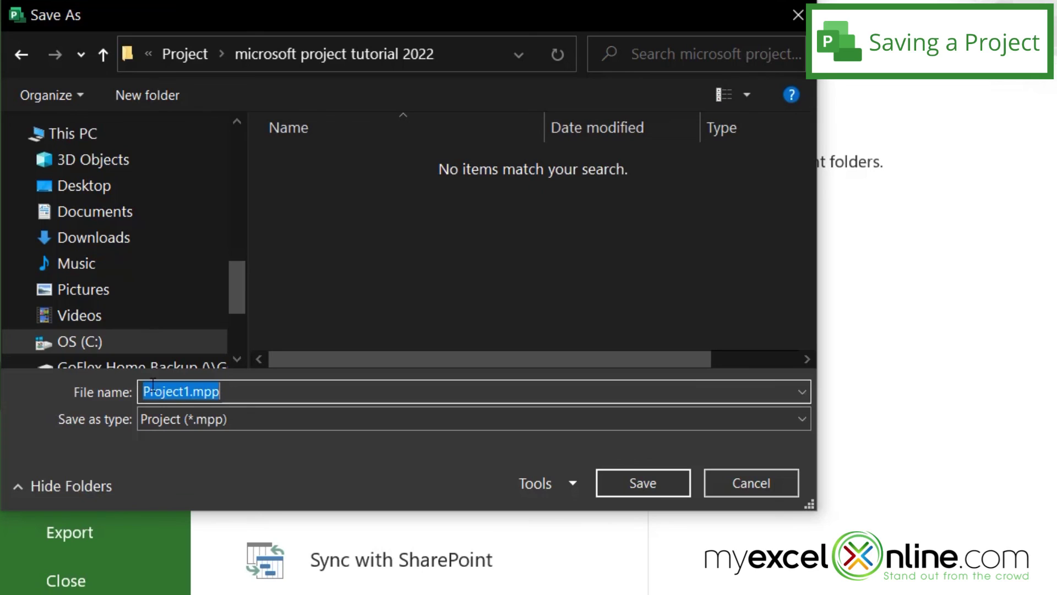
left_click(190, 391)
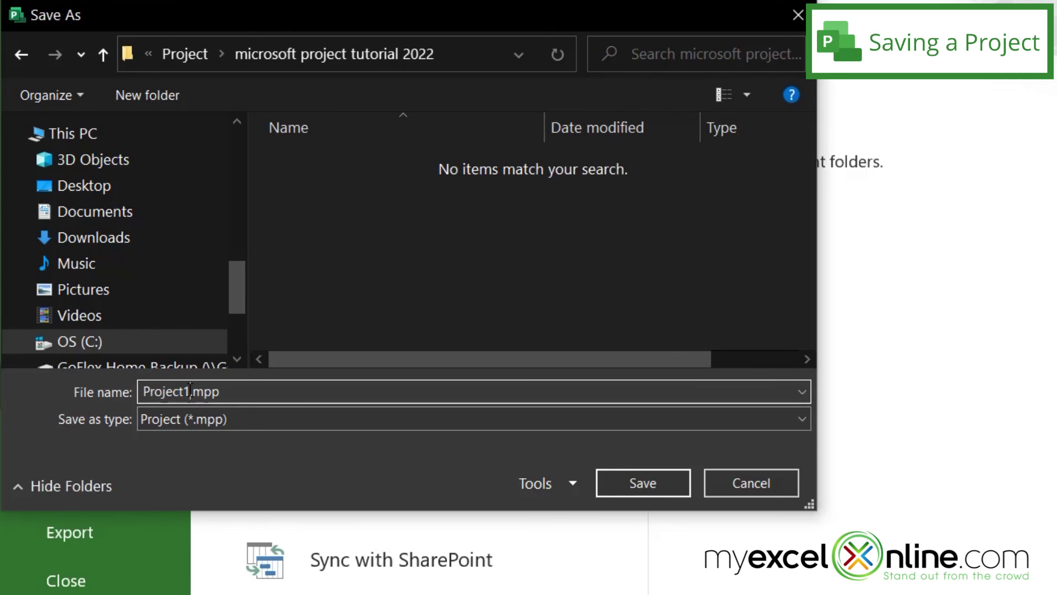
left_click_drag(191, 391, 121, 392)
type("microsoft project tutorial 2022")
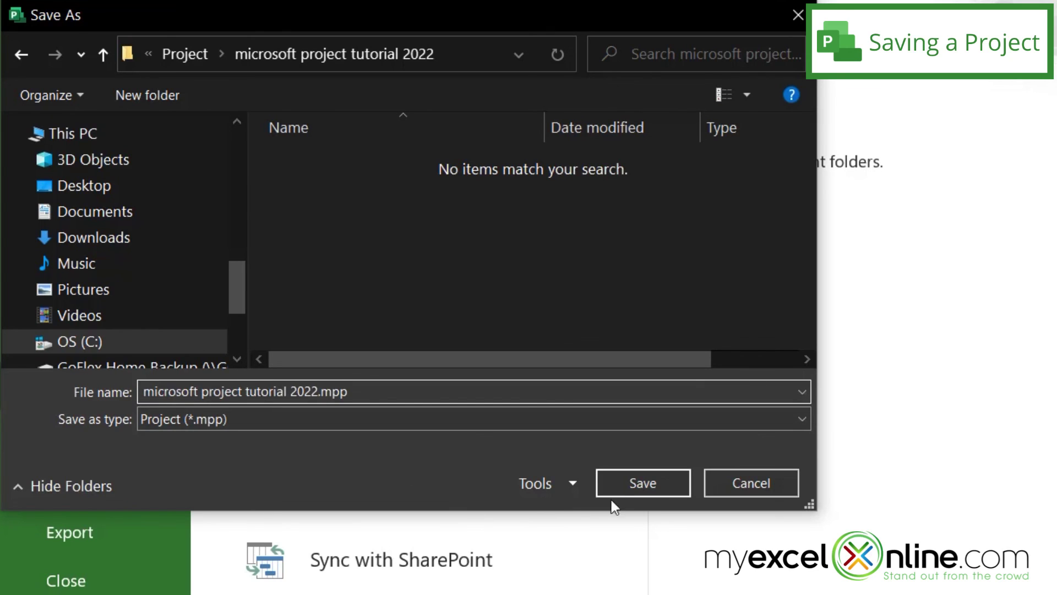
left_click(628, 486)
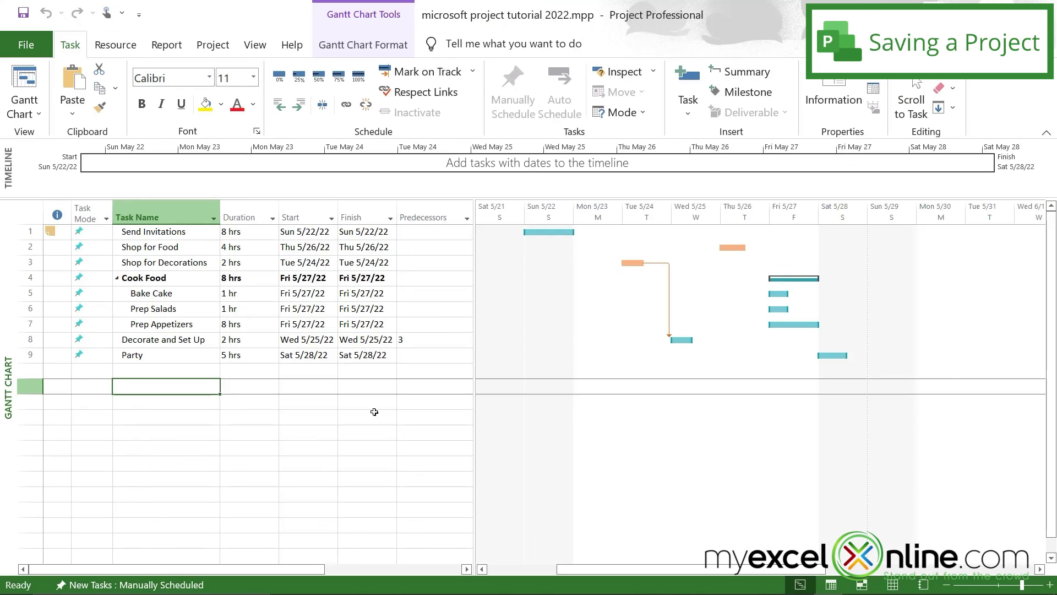